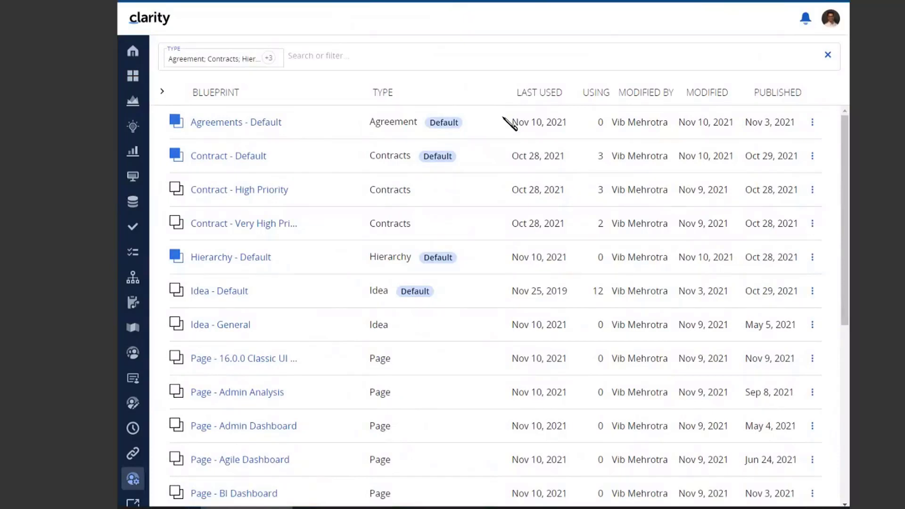
Step: Open the rules of the Contract - Default blueprint and put the blueprint in edit mode
click(211, 157)
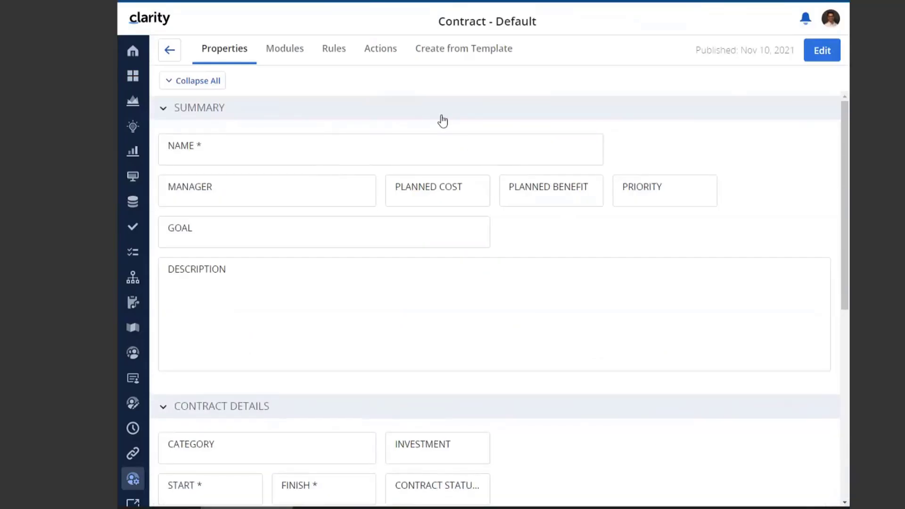
click(337, 52)
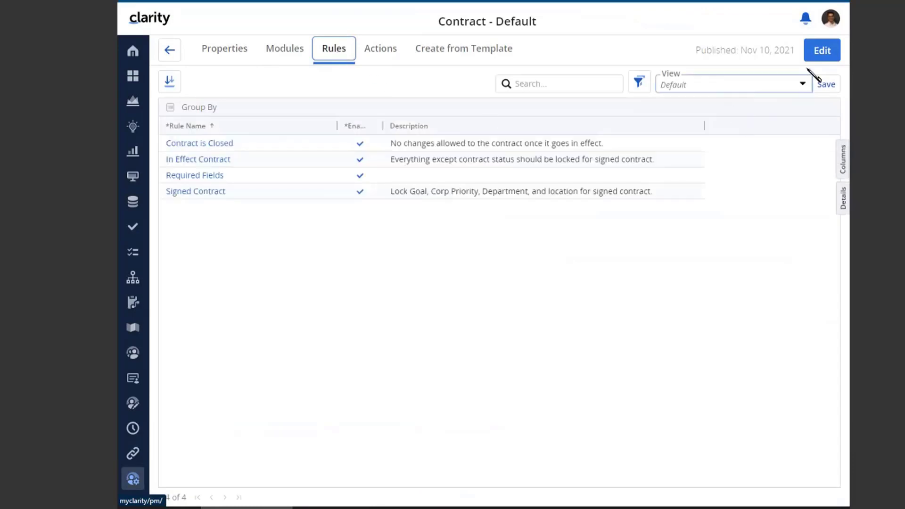
click(815, 55)
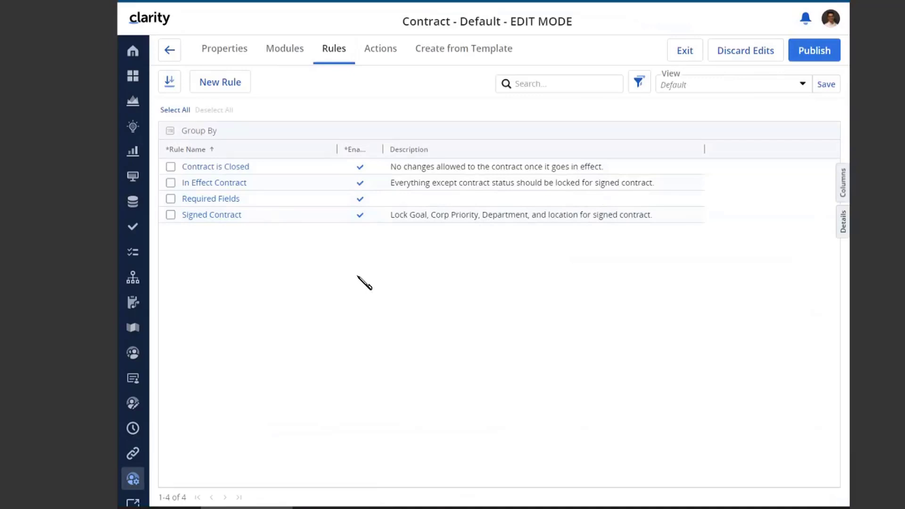
Step: Start a new rule named "Demo" and look through the attributes available for its conditions
click(217, 92)
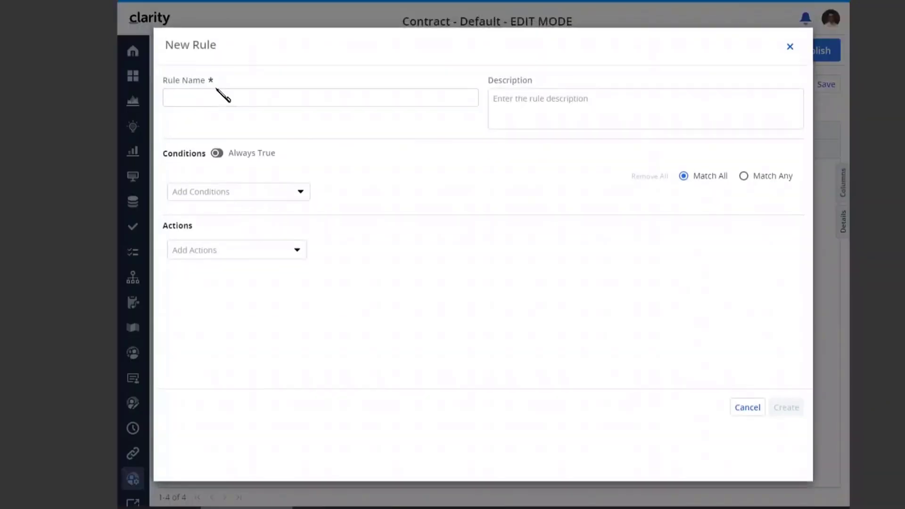
click(213, 96)
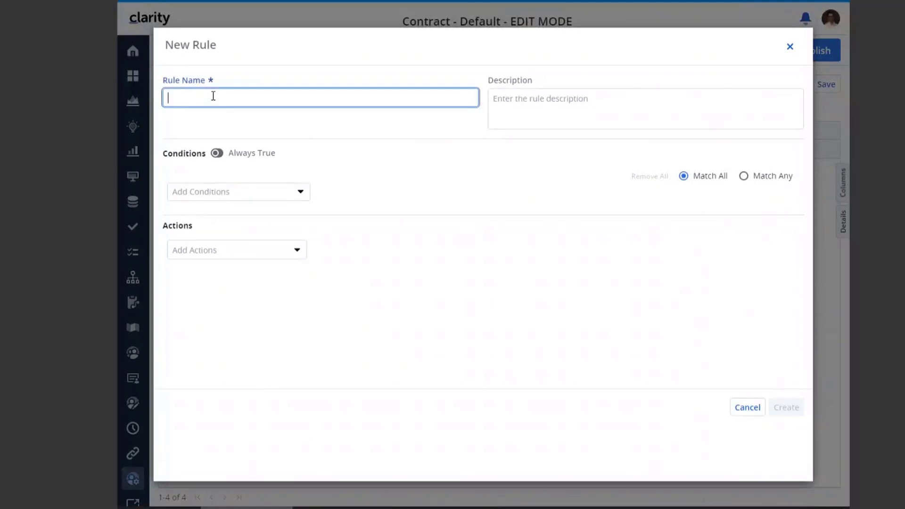
text(Demo)
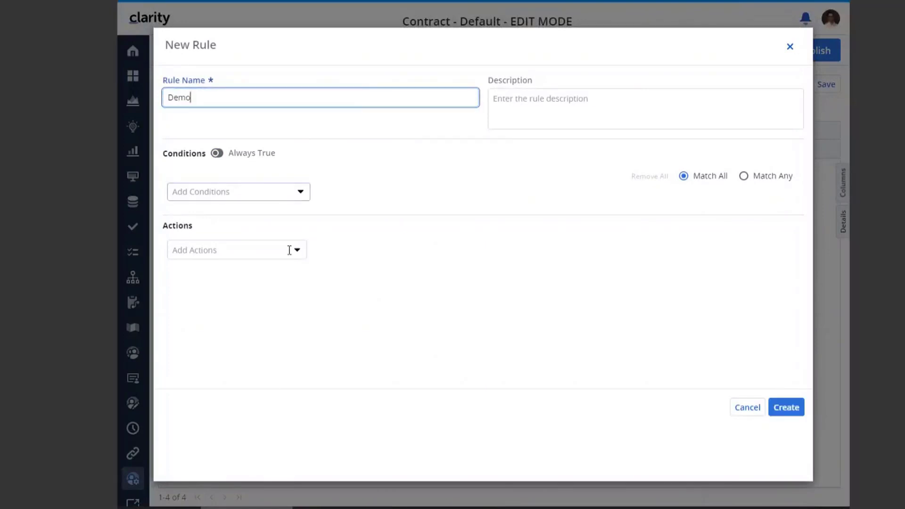
click(302, 193)
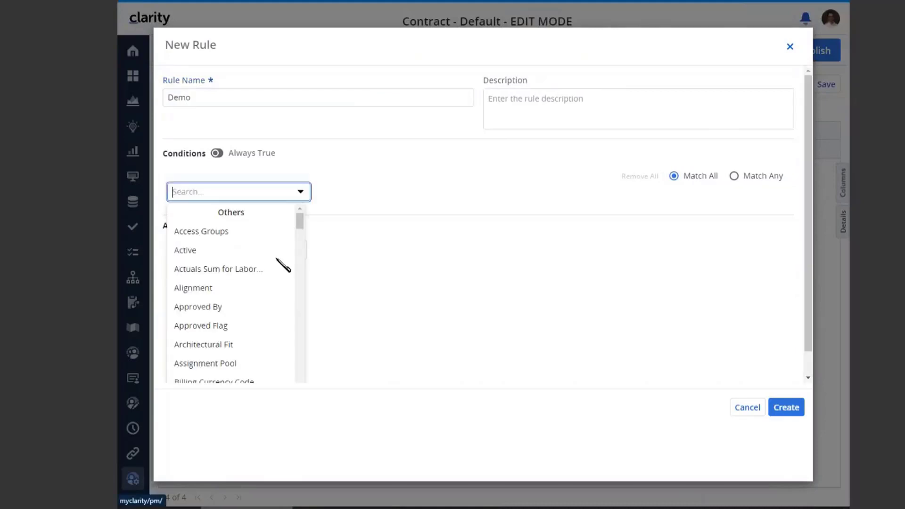
click(396, 264)
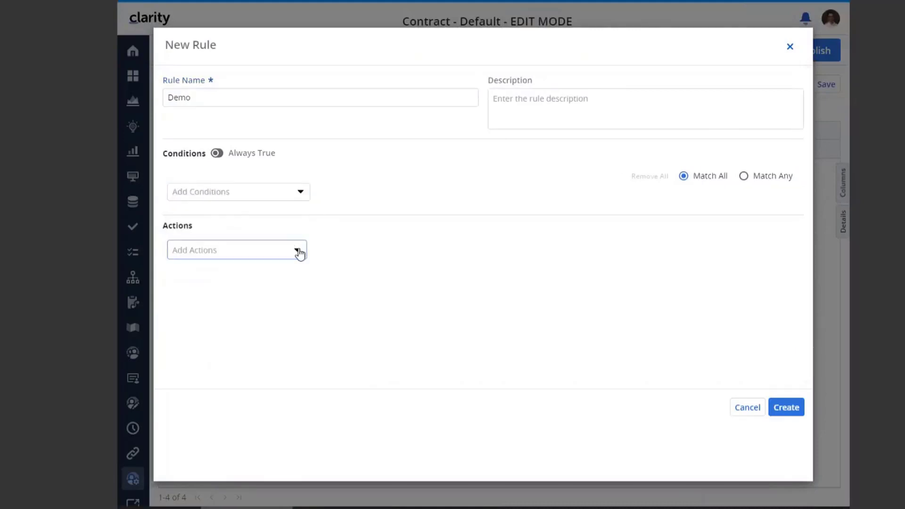
Step: Add the Disable Editing Attributes action to the Demo rule with its mode set to Disable Selected
click(292, 250)
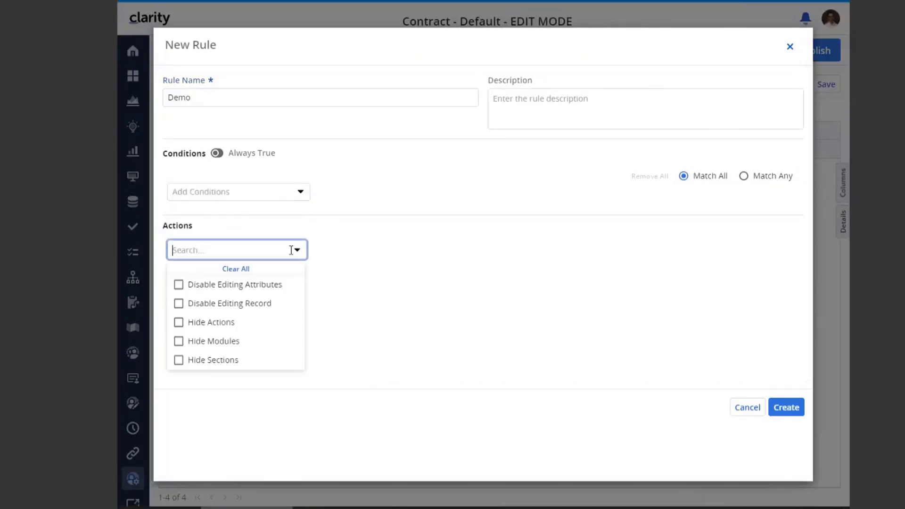
click(231, 288)
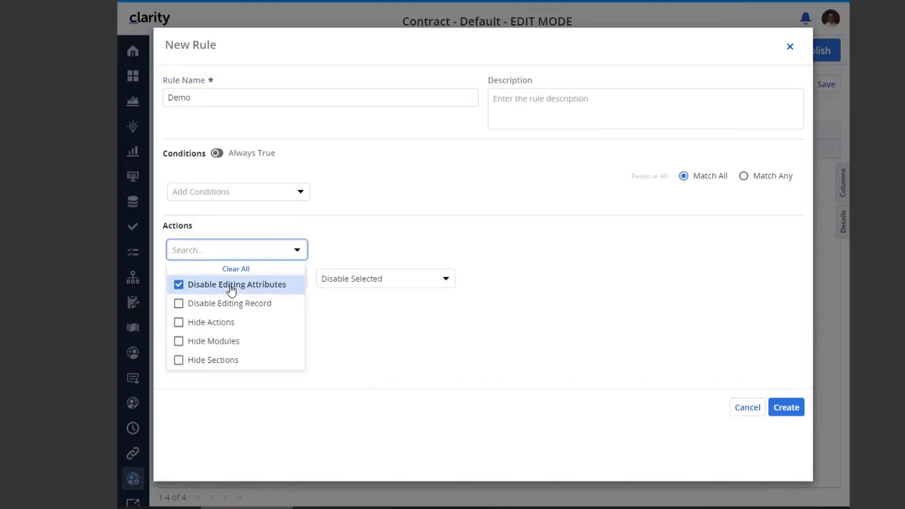
click(377, 313)
click(446, 281)
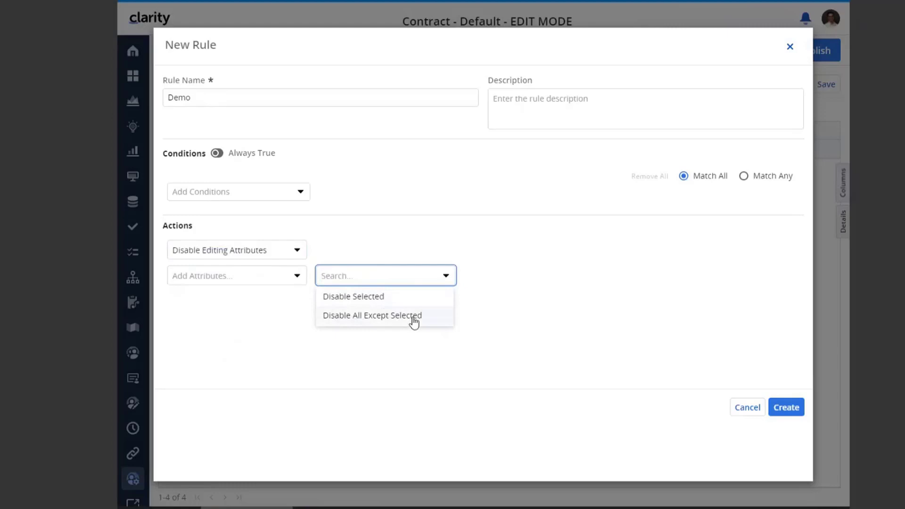
click(396, 298)
Step: Look through the attributes that the Demo rule can disable, and cancel the new rule
click(297, 277)
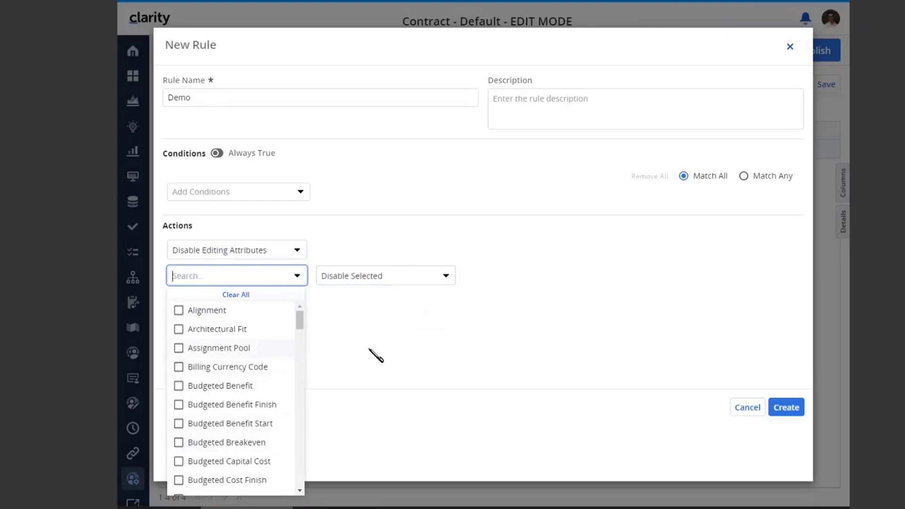
click(369, 353)
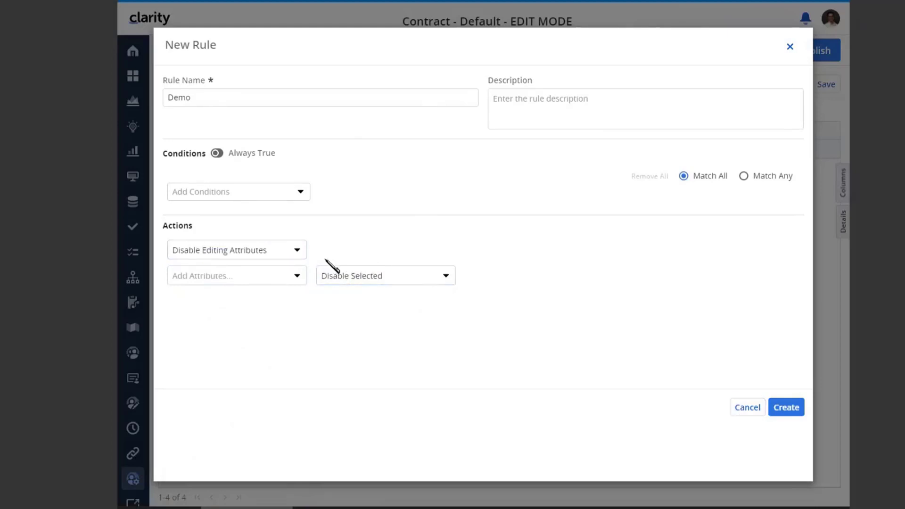
click(748, 408)
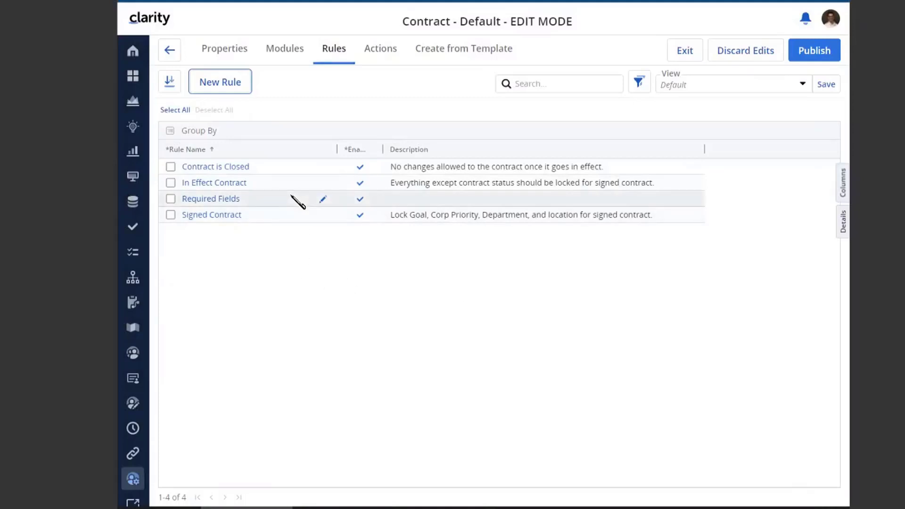
Step: Review the conditions and locked attributes of the In Effect Contract and Signed Contract rules without saving changes
click(227, 187)
click(227, 186)
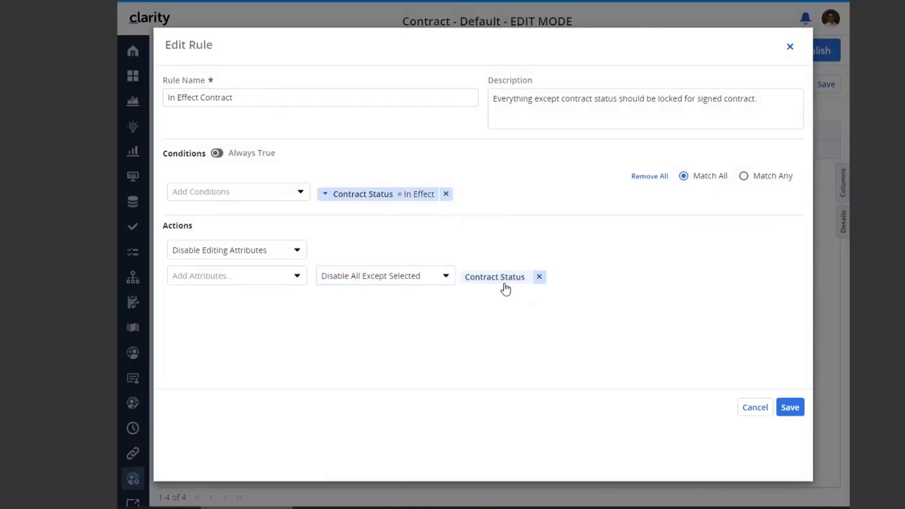
click(748, 407)
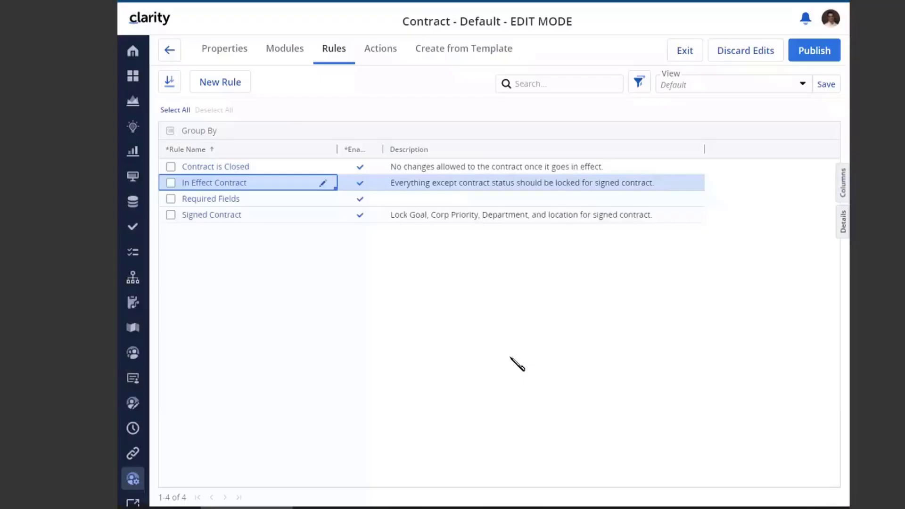
click(224, 218)
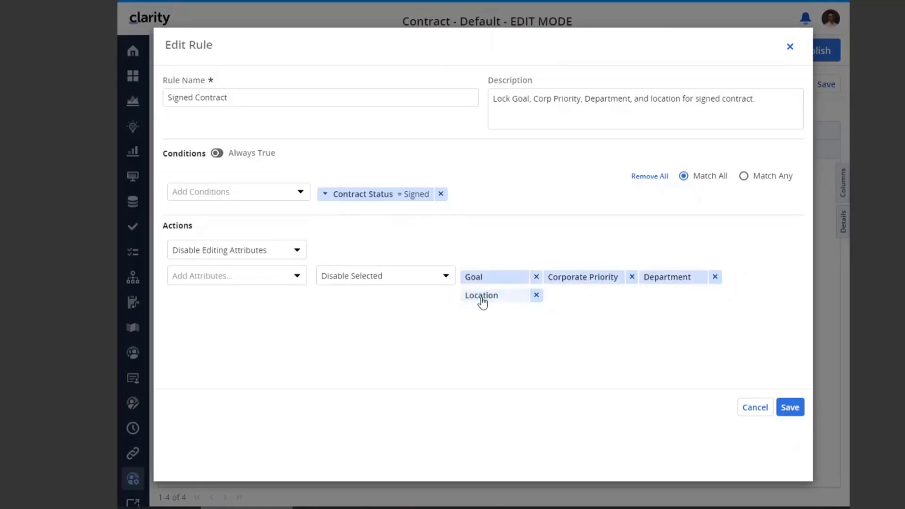
click(750, 408)
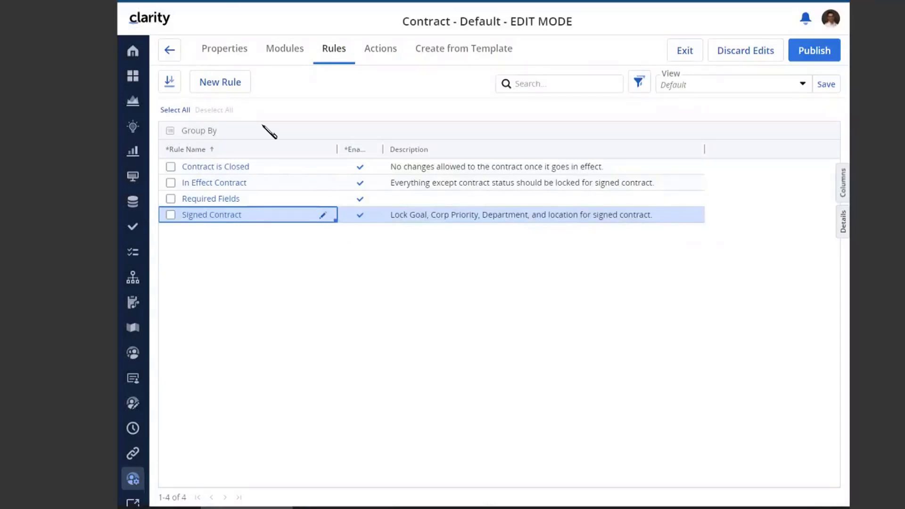
Step: Review the Project - Default blueprint's rule for hiding actions on completed or cancelled projects, and the blueprint's list of actions
click(170, 50)
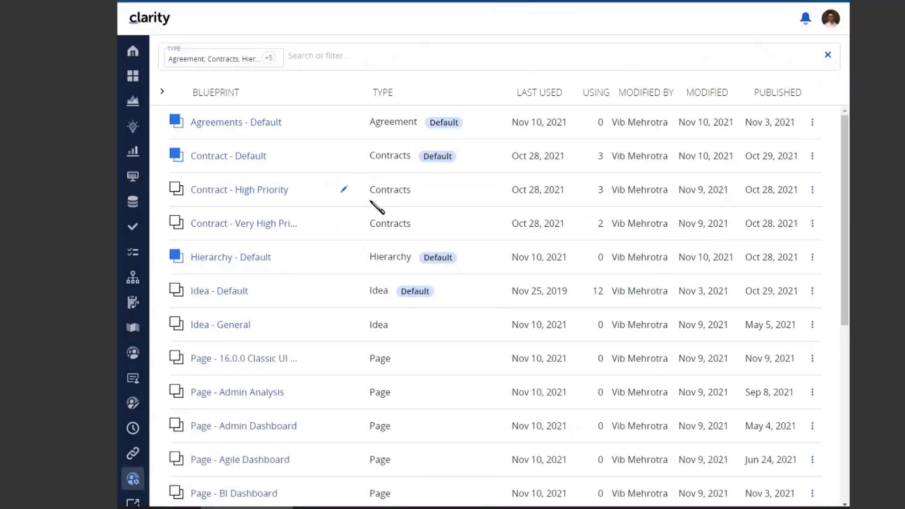
scroll(367, 199, down, 6)
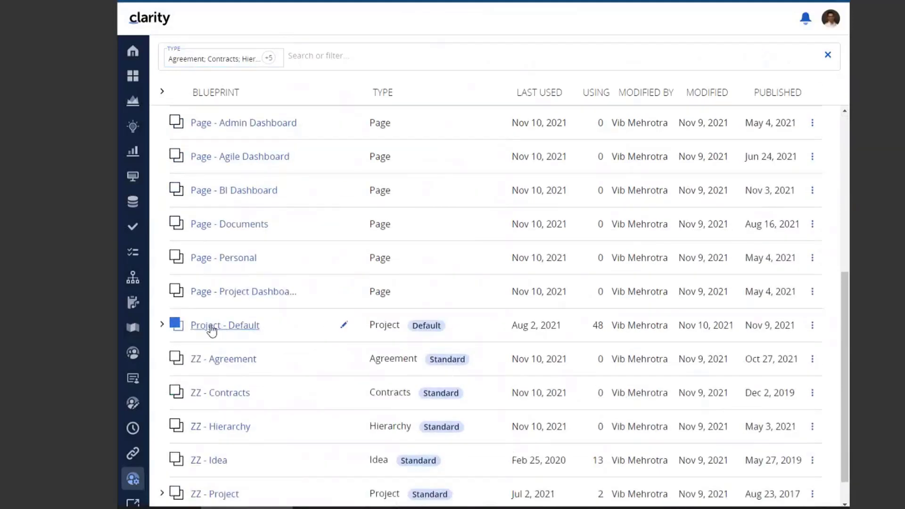
click(216, 329)
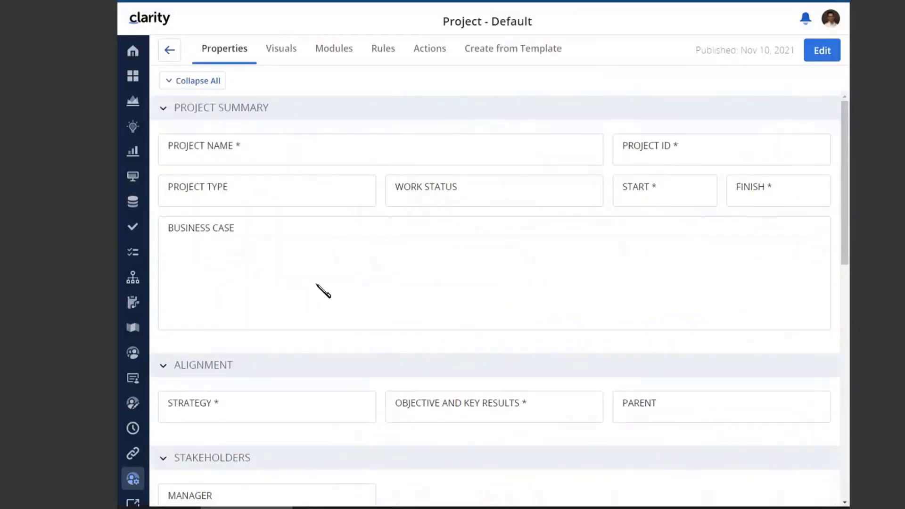
click(381, 53)
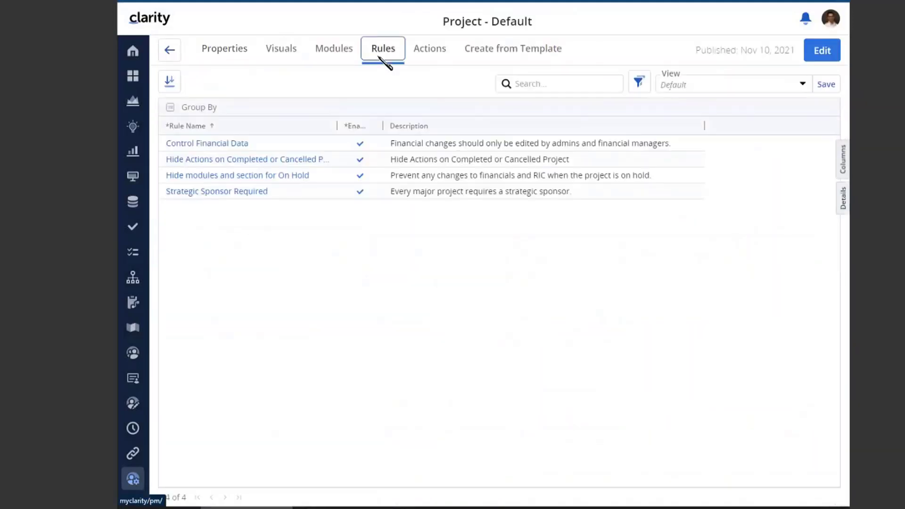
click(210, 162)
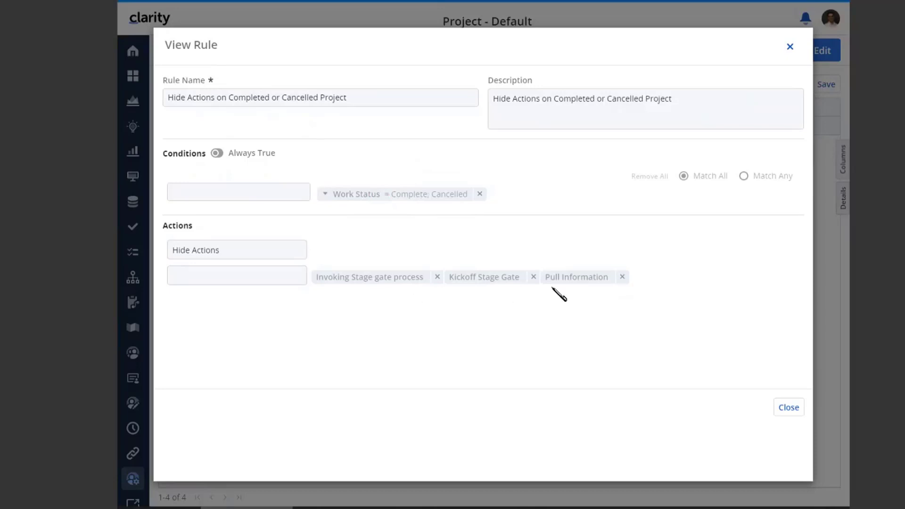
click(797, 414)
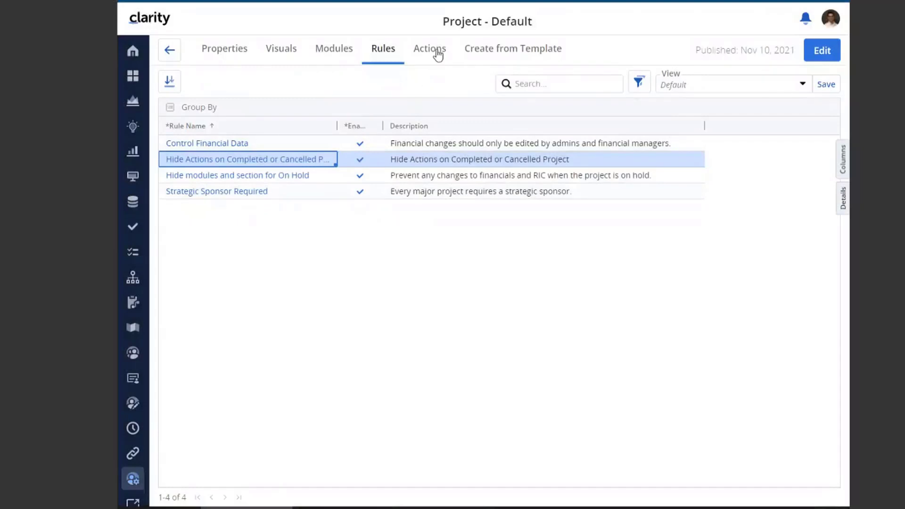
click(434, 51)
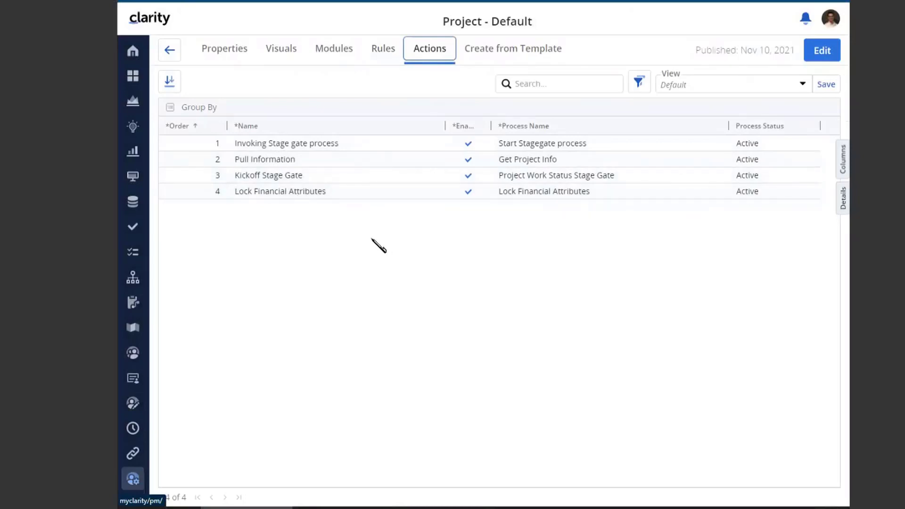
Step: Return to the blueprint list and open the rules of the Page - BI Dashboard blueprint
click(174, 55)
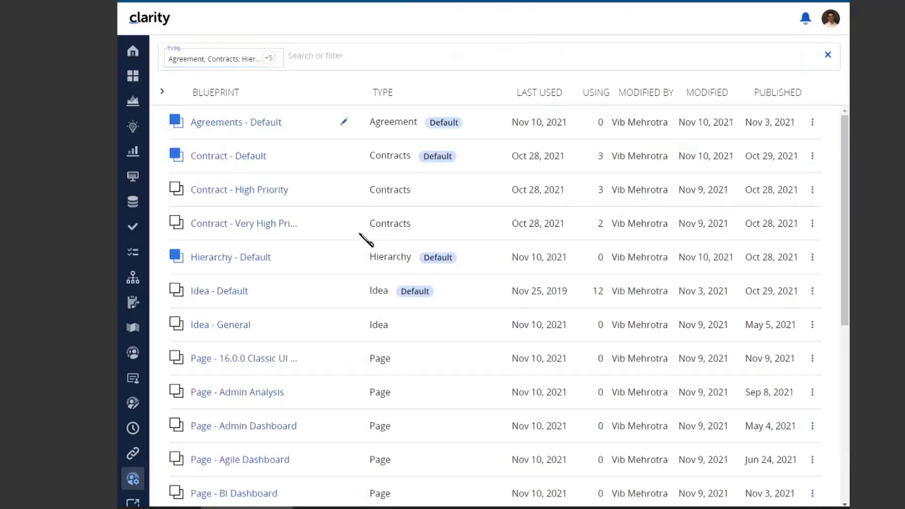
scroll(385, 353, down, 6)
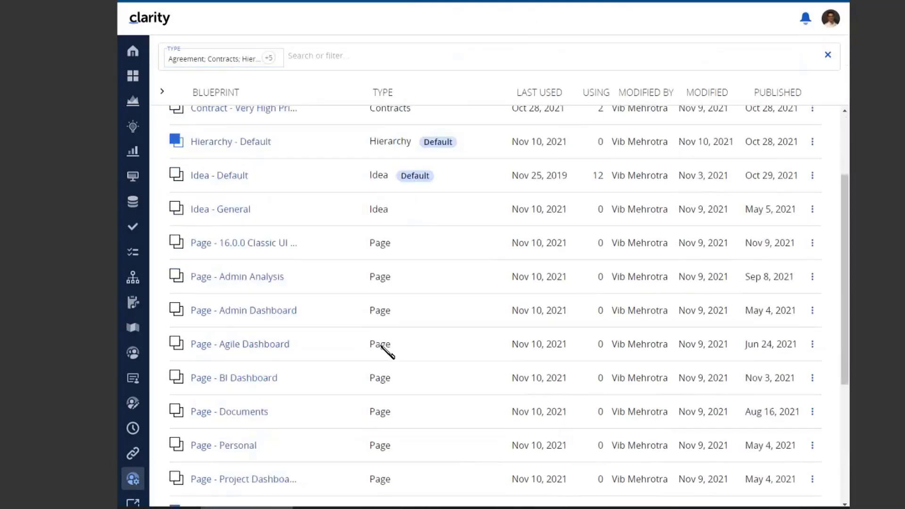
scroll(386, 352, up, 5)
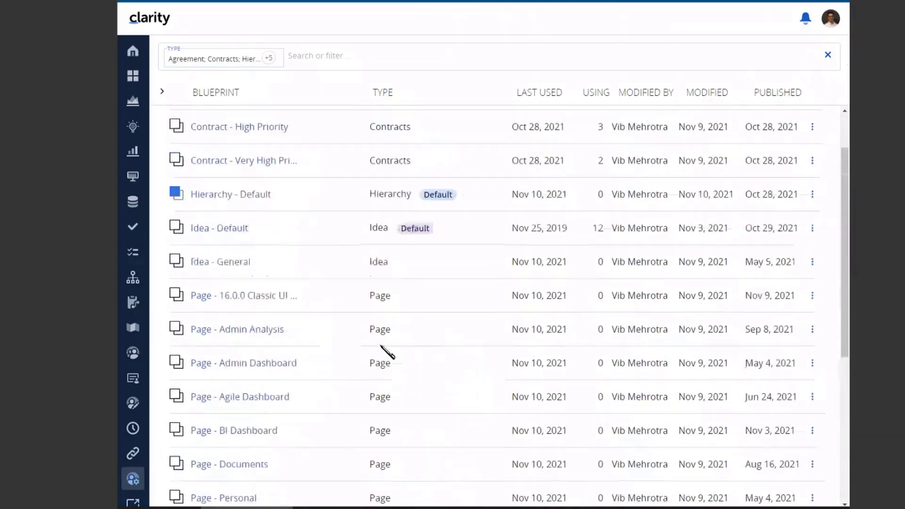
scroll(386, 352, up, 2)
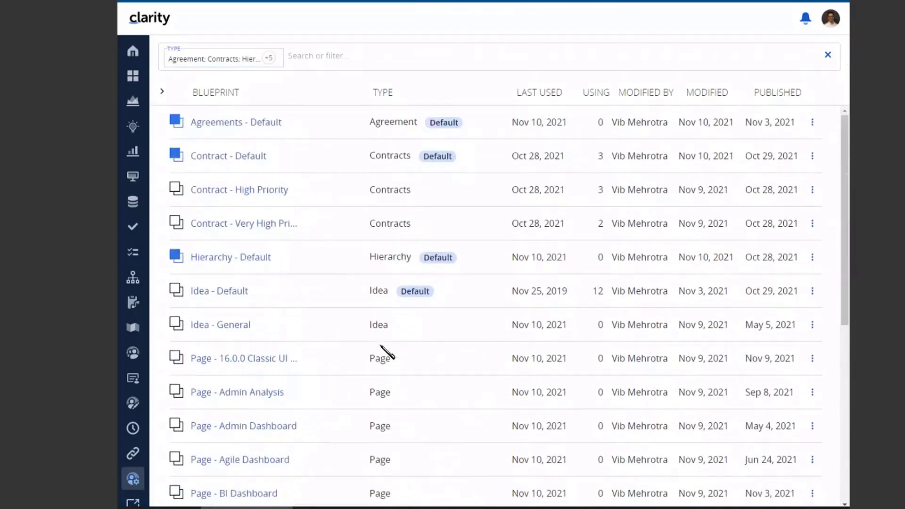
scroll(427, 386, down, 2)
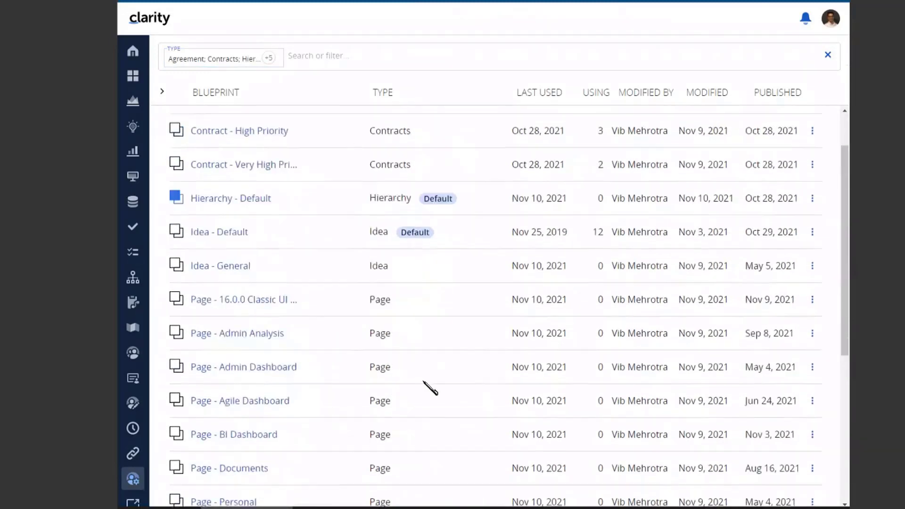
click(233, 436)
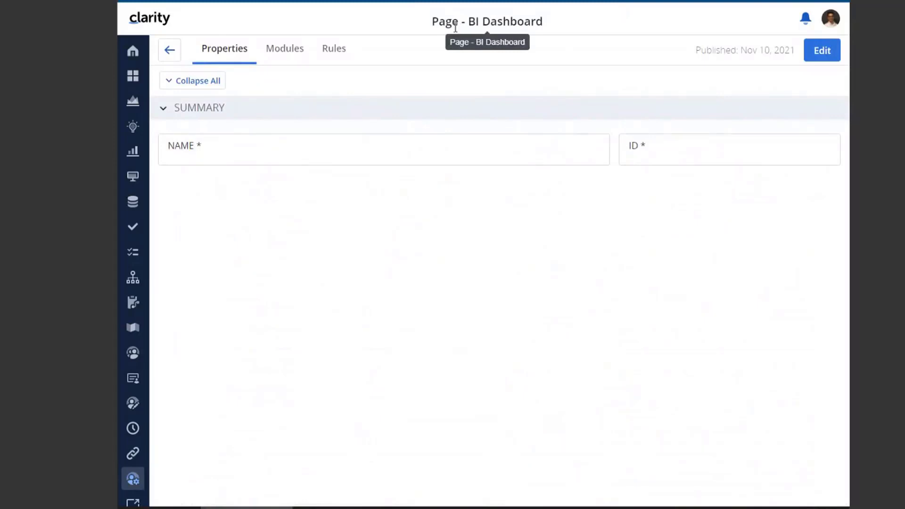
click(335, 57)
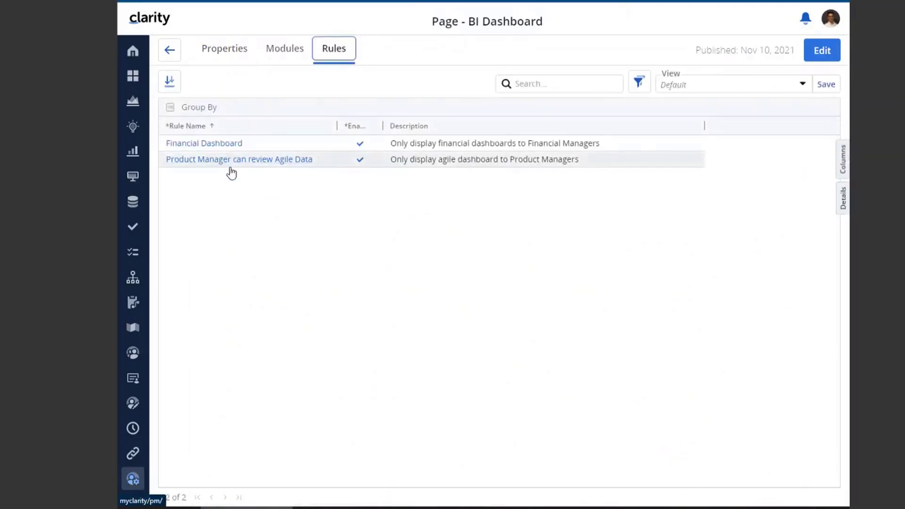
Step: Review the access group conditions and hidden modules of the Financial Dashboard and Product Manager can review Agile Data rules
click(209, 144)
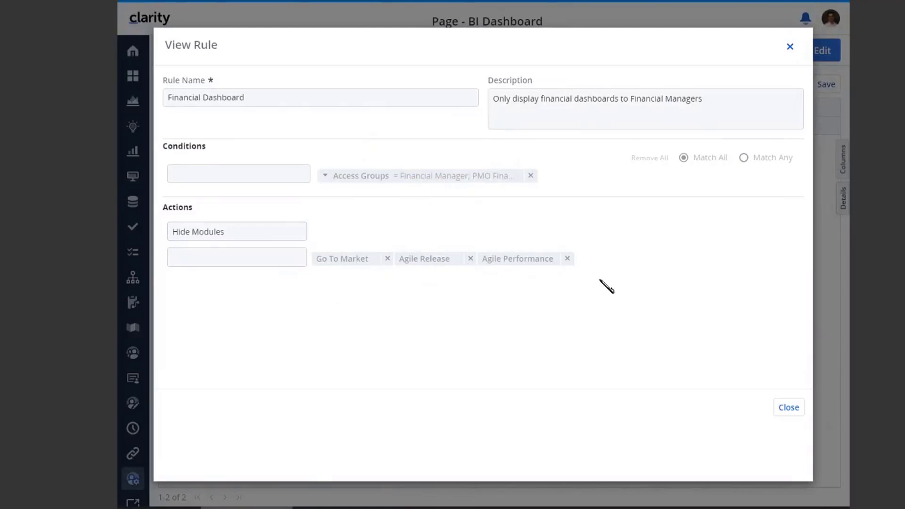
click(782, 409)
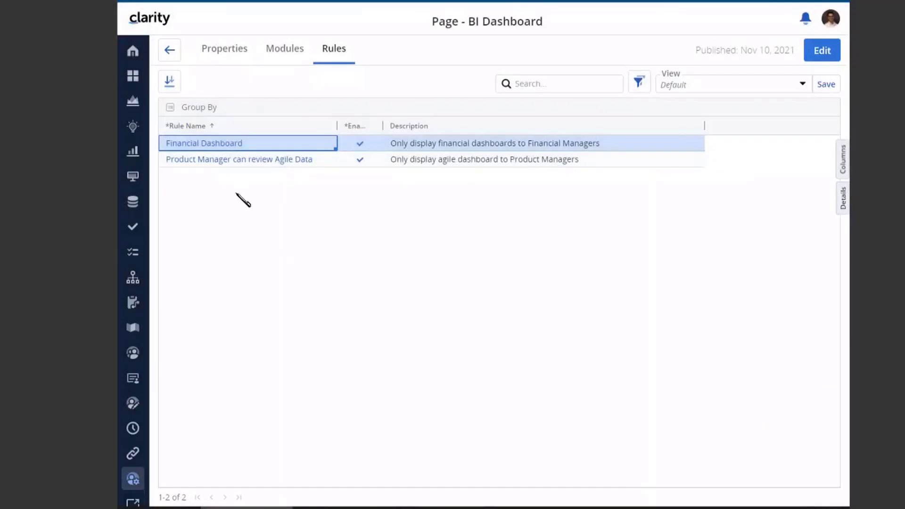
click(233, 160)
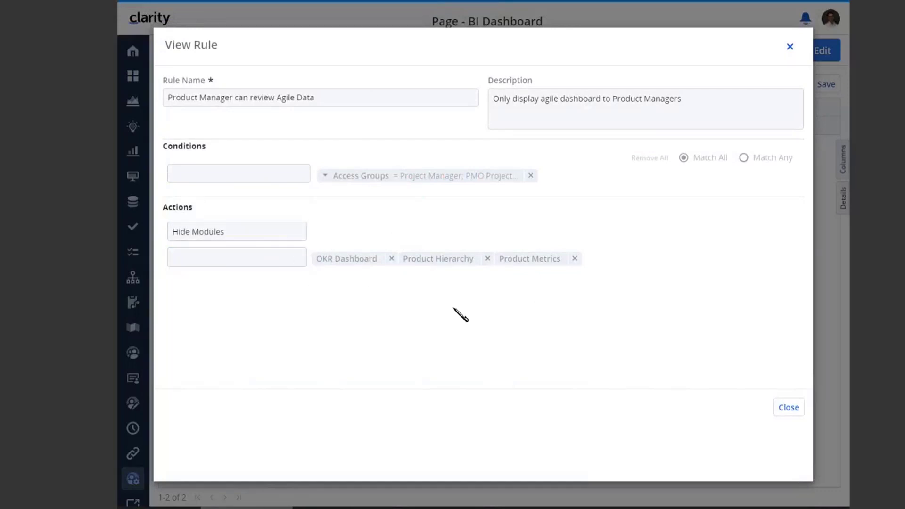
Step: Leave the BI Dashboard blueprint rules and open the Contracts investment list with record details displayed
click(786, 410)
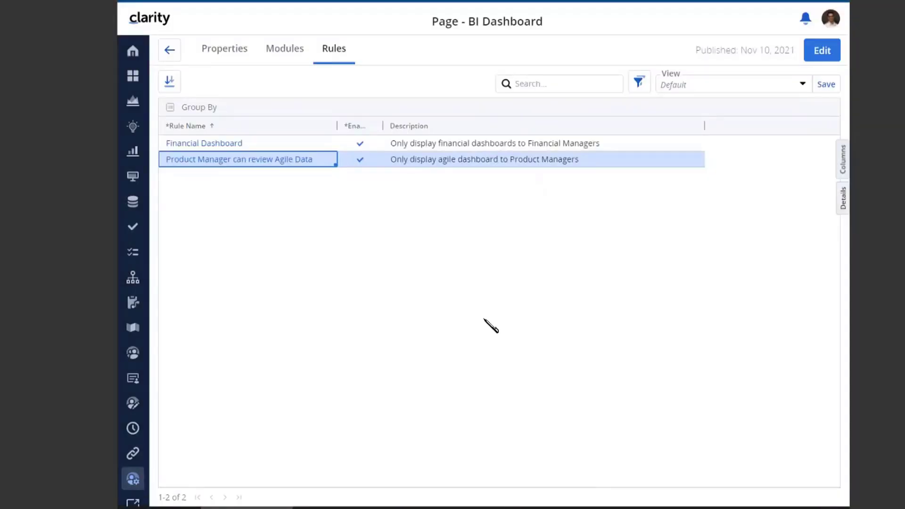
click(169, 50)
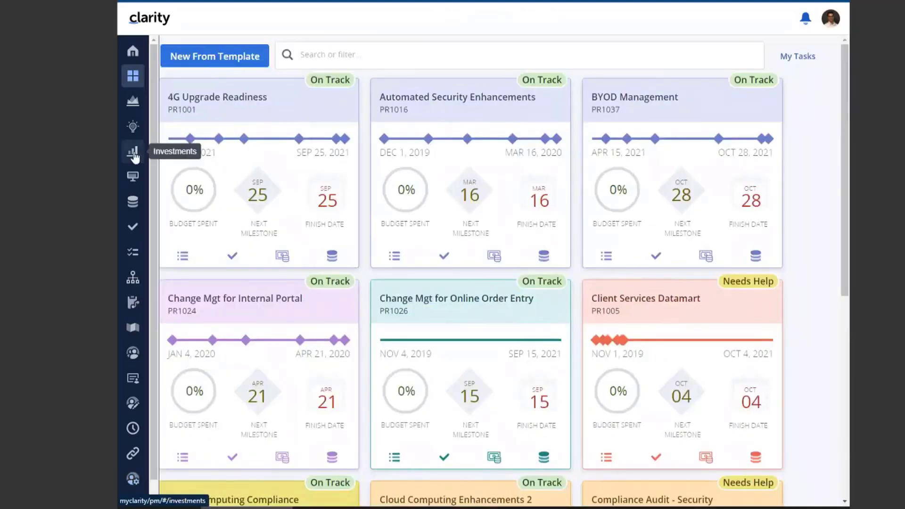
click(133, 154)
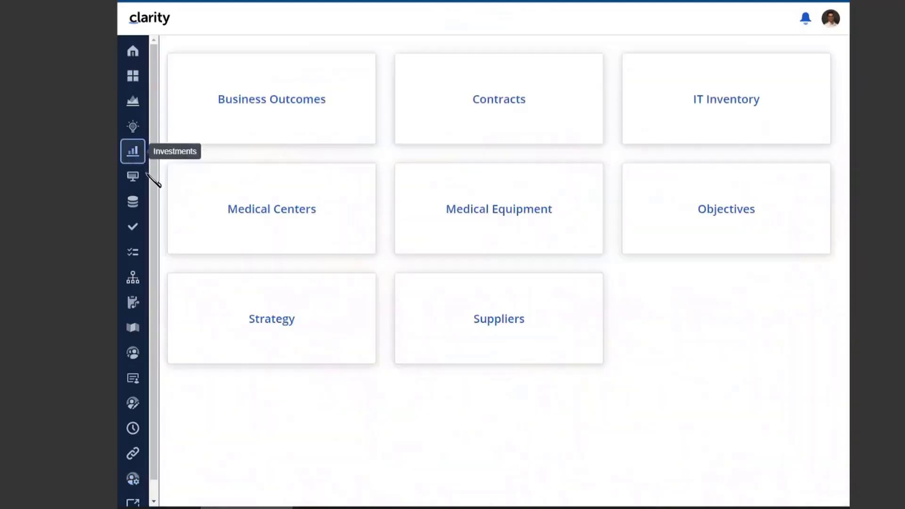
click(475, 110)
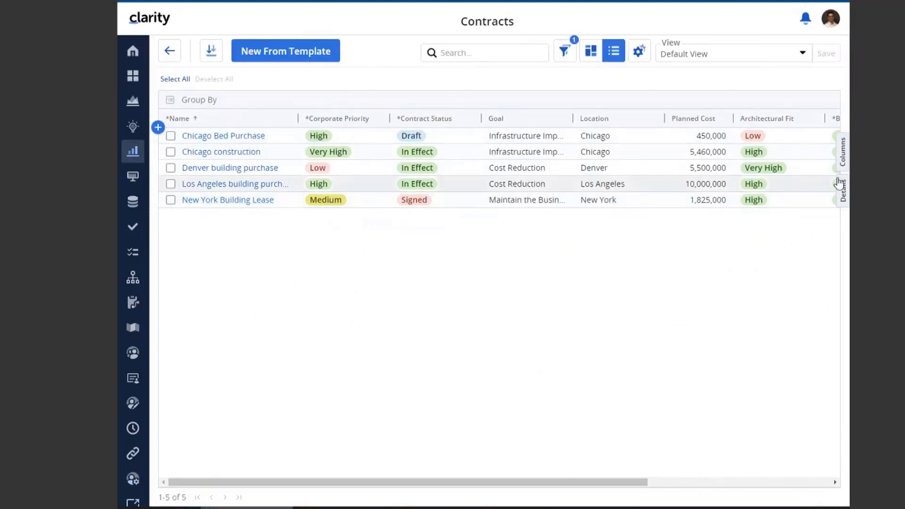
click(845, 192)
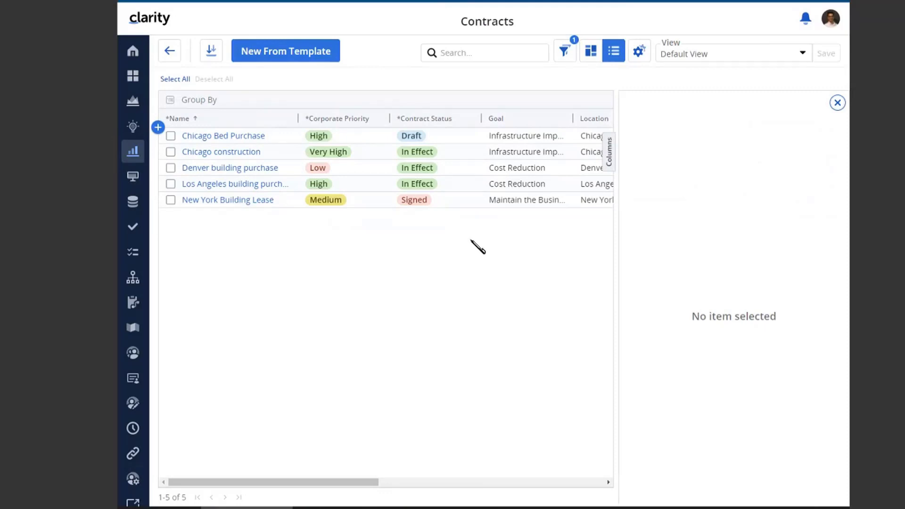
Step: Check that the draft Chicago Bed Purchase contract's Goal and Contract Status can be edited, without changing any value
click(450, 141)
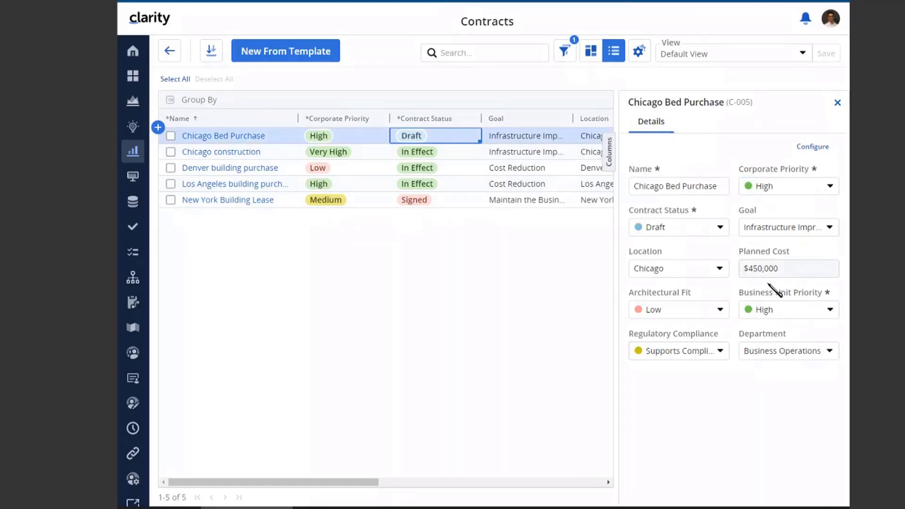
click(530, 138)
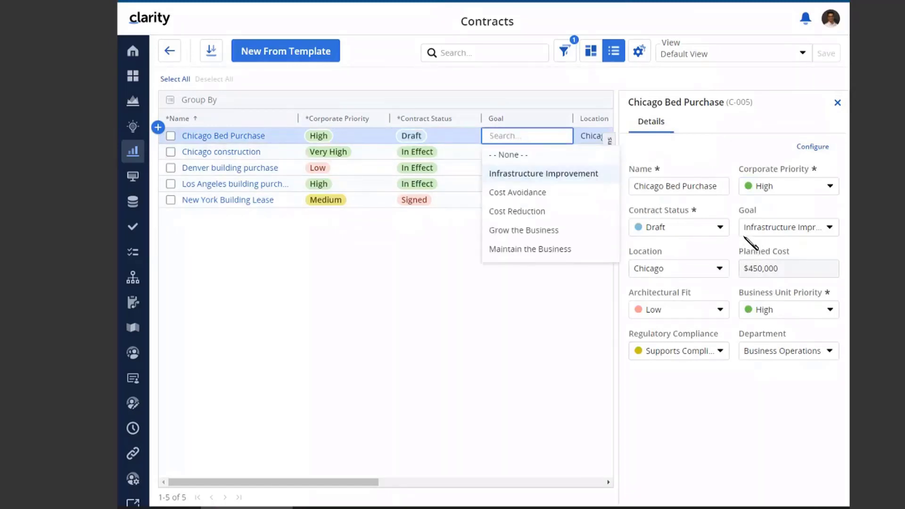
click(721, 228)
click(797, 228)
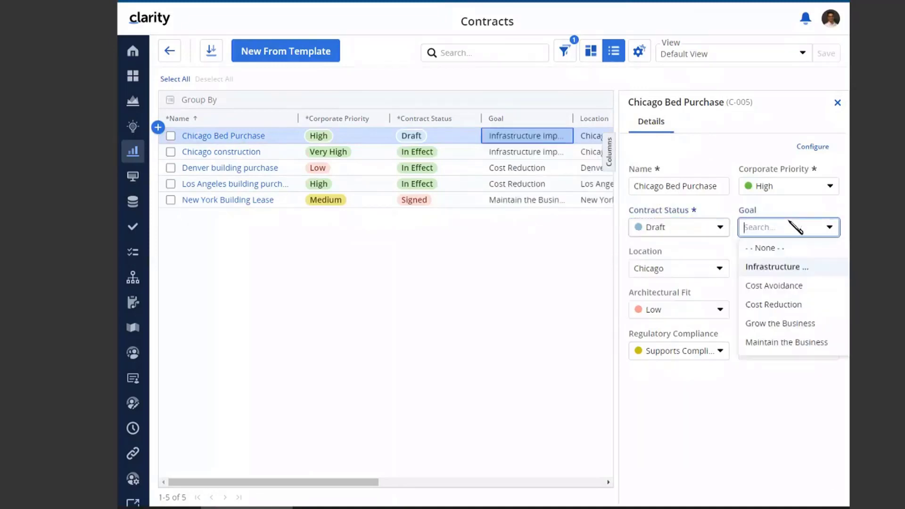
click(719, 427)
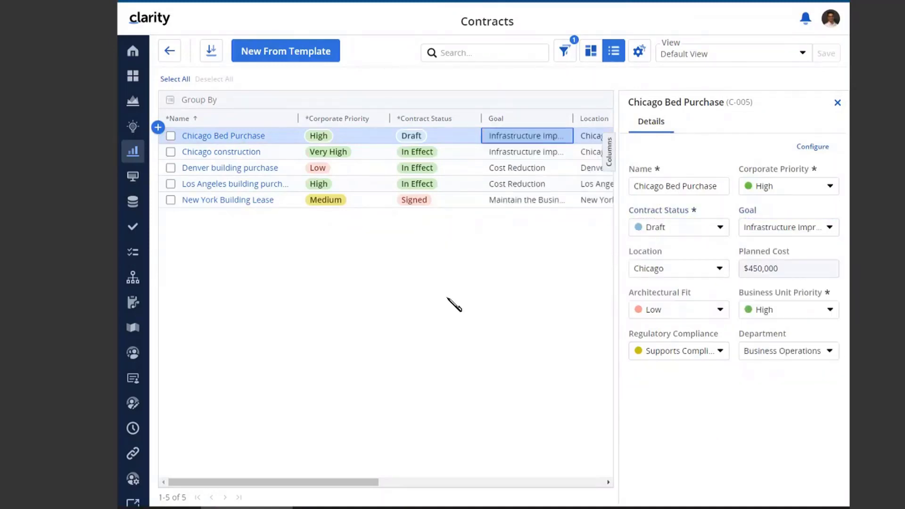
Step: Examine which attributes of the signed New York Building Lease contract are locked or editable, both in the grid and in its details
click(366, 204)
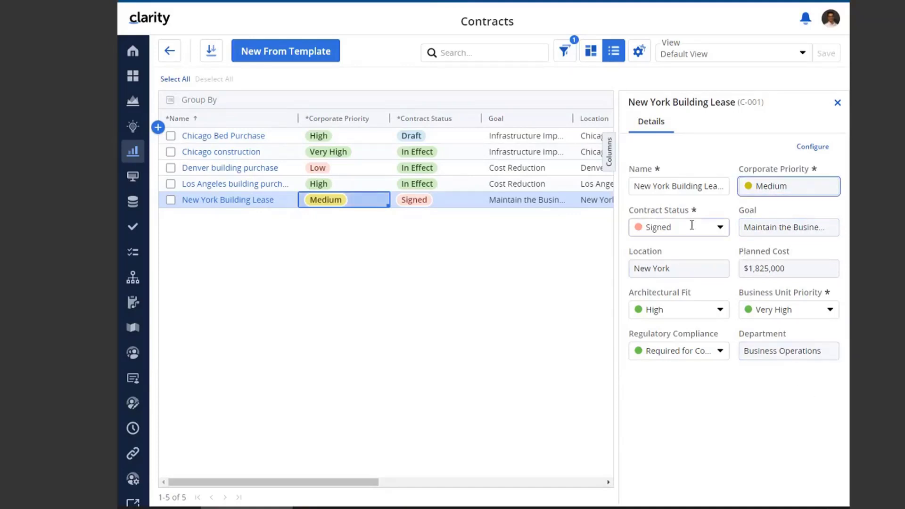
click(698, 310)
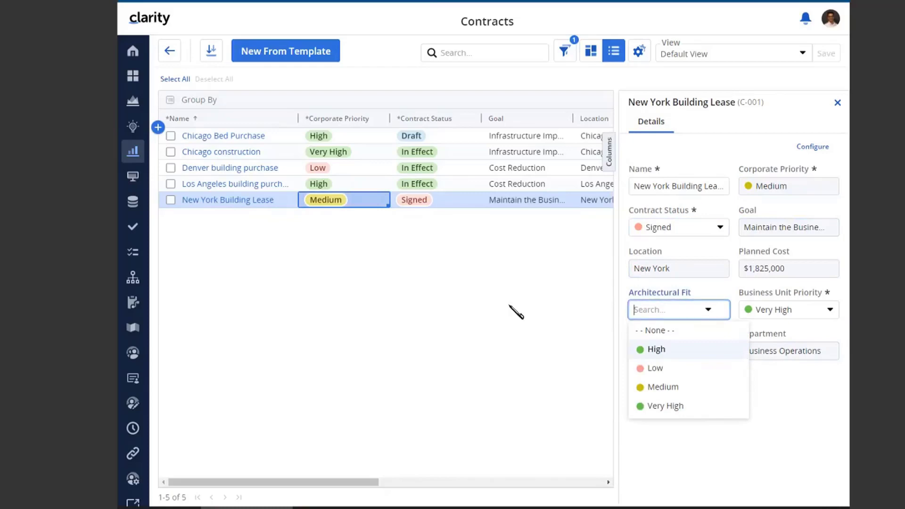
click(515, 315)
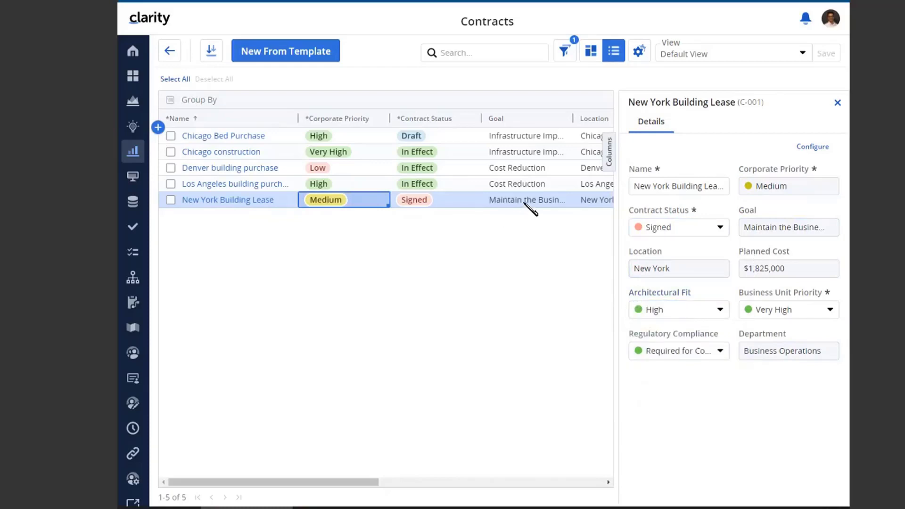
click(524, 202)
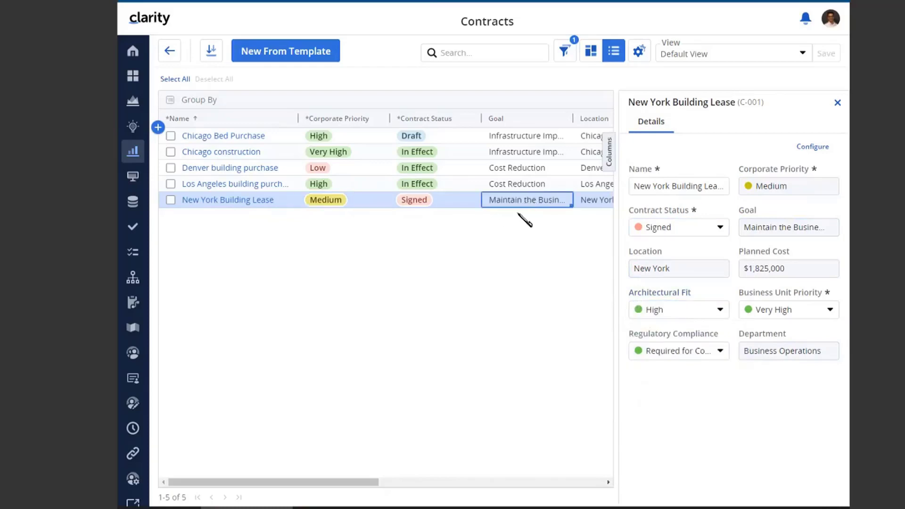
drag(374, 481, 530, 483)
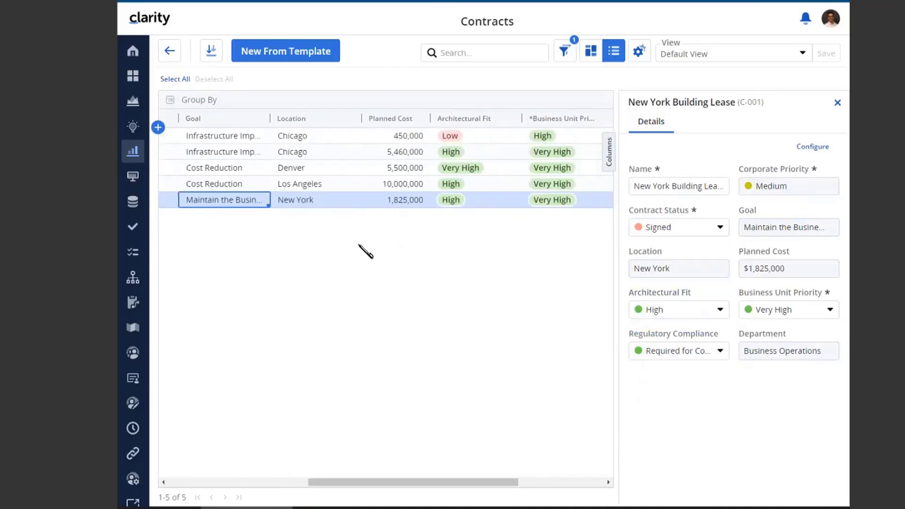
click(576, 202)
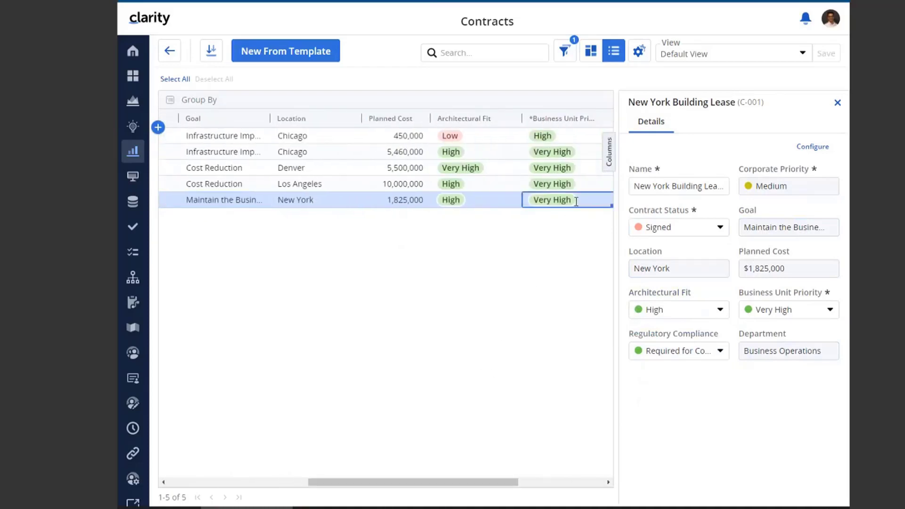
click(577, 201)
click(412, 276)
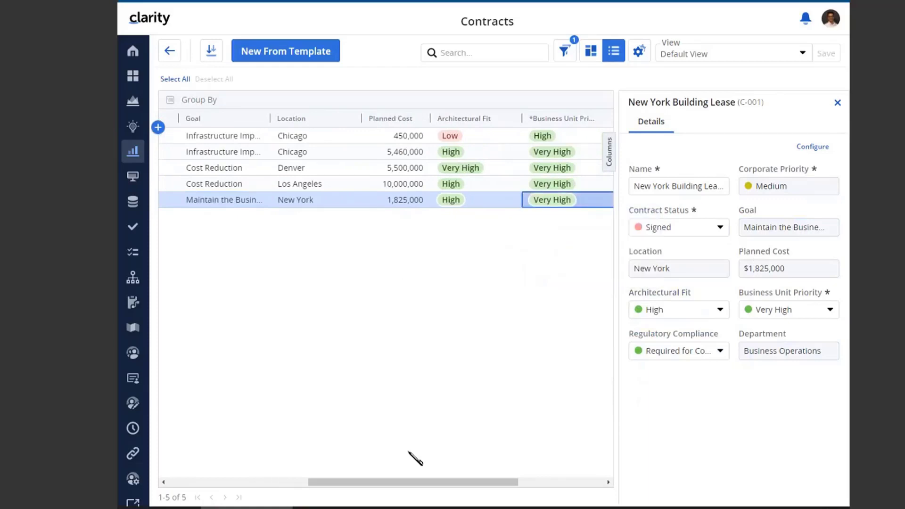
Step: Examine which attributes of the in-effect Chicago construction contract are locked, checking Contract Status in its details and the grid, and close the details
drag(410, 483, 284, 483)
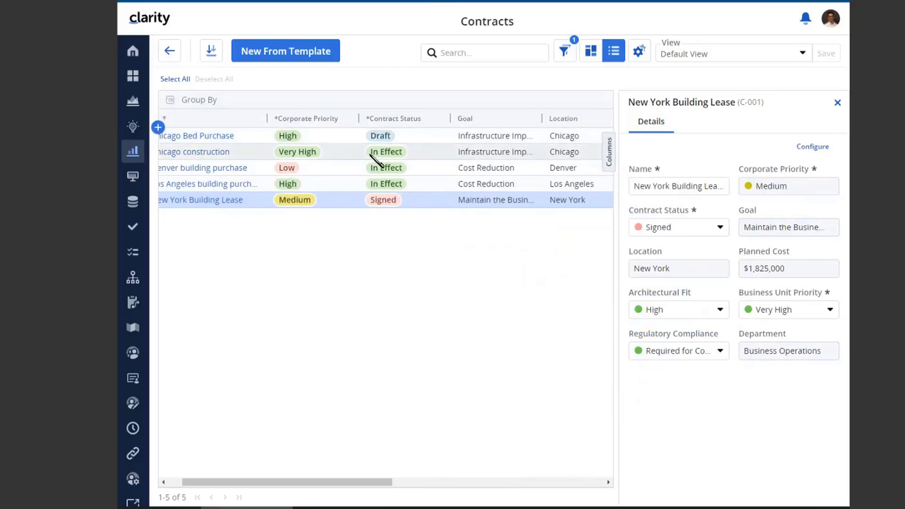
click(351, 153)
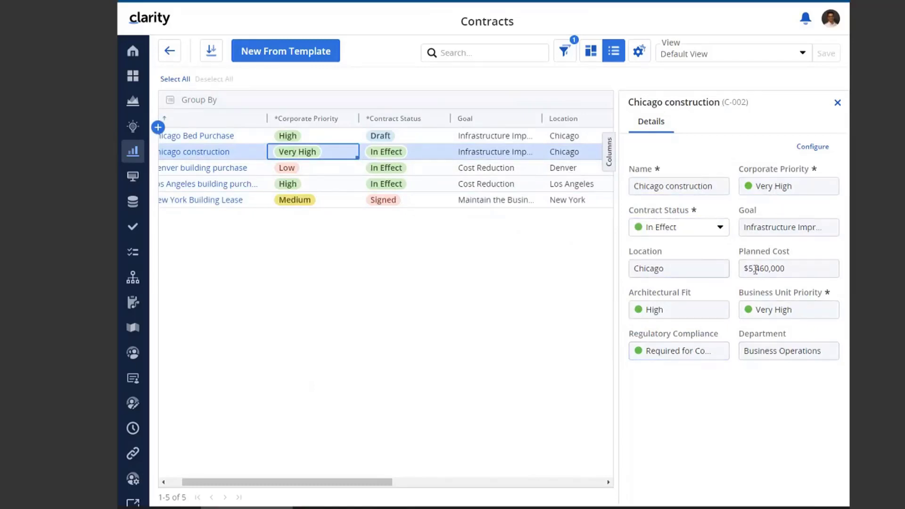
click(721, 229)
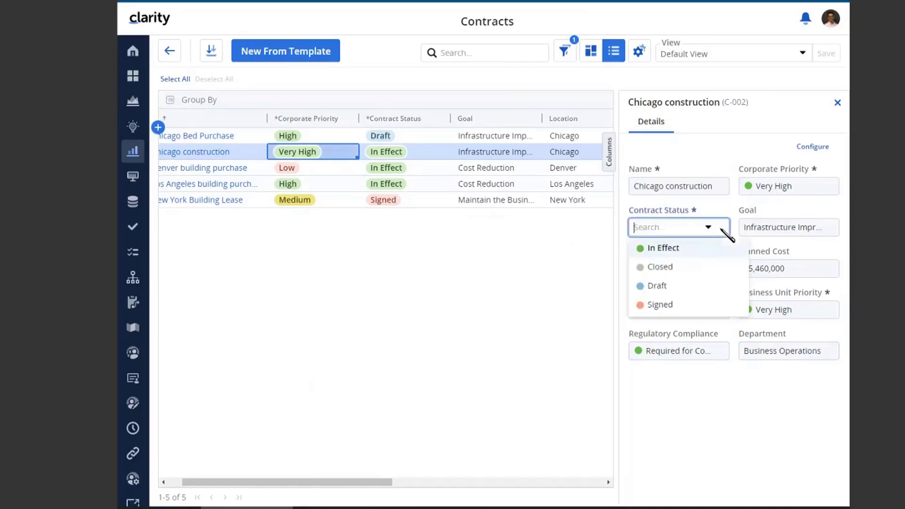
click(489, 326)
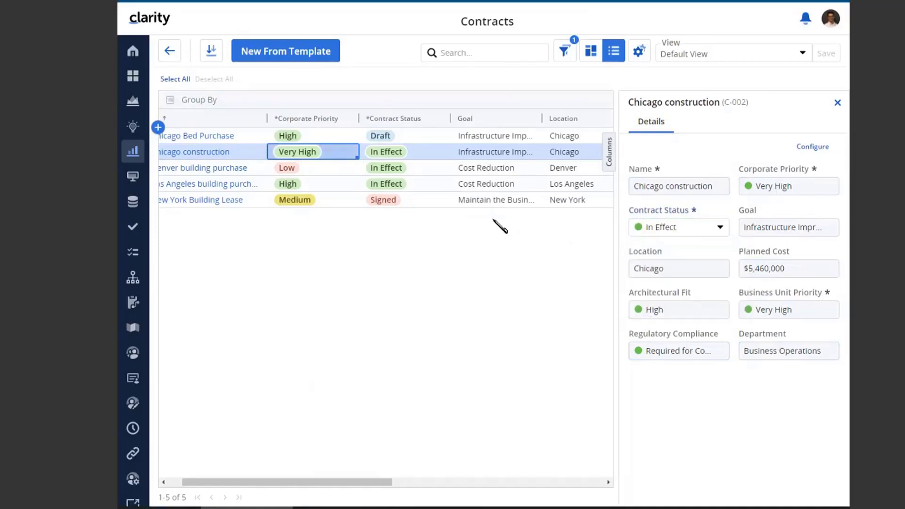
click(497, 155)
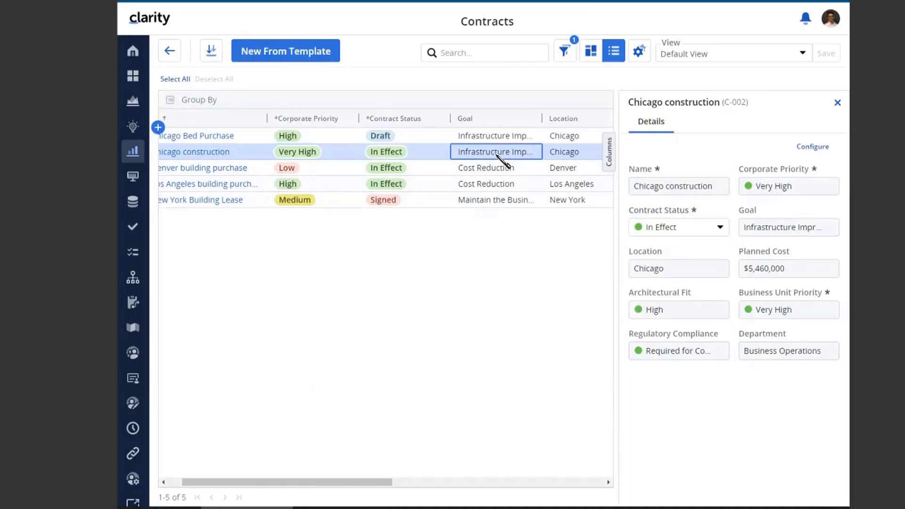
click(565, 155)
click(422, 154)
click(421, 153)
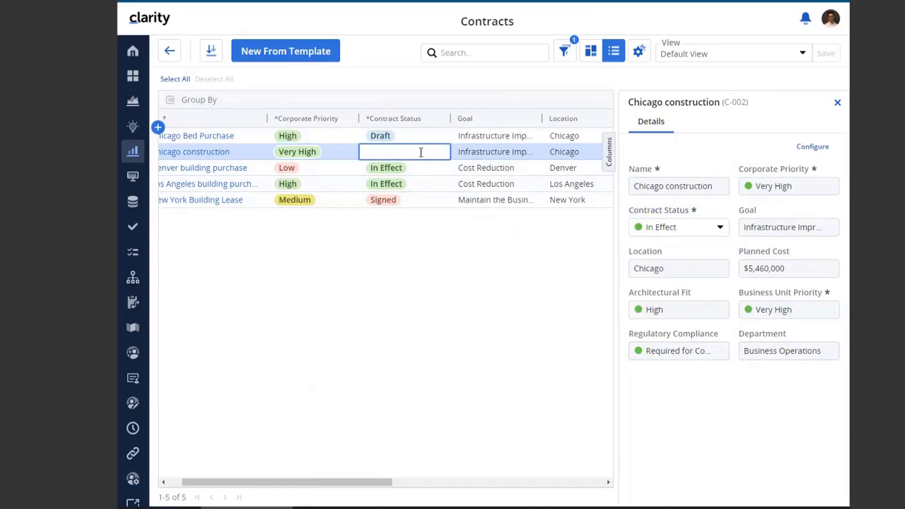
click(450, 353)
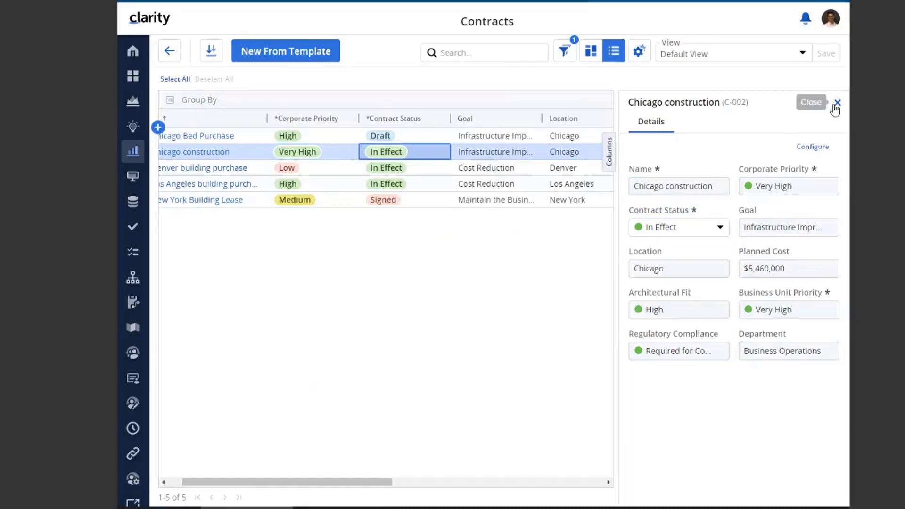
click(837, 103)
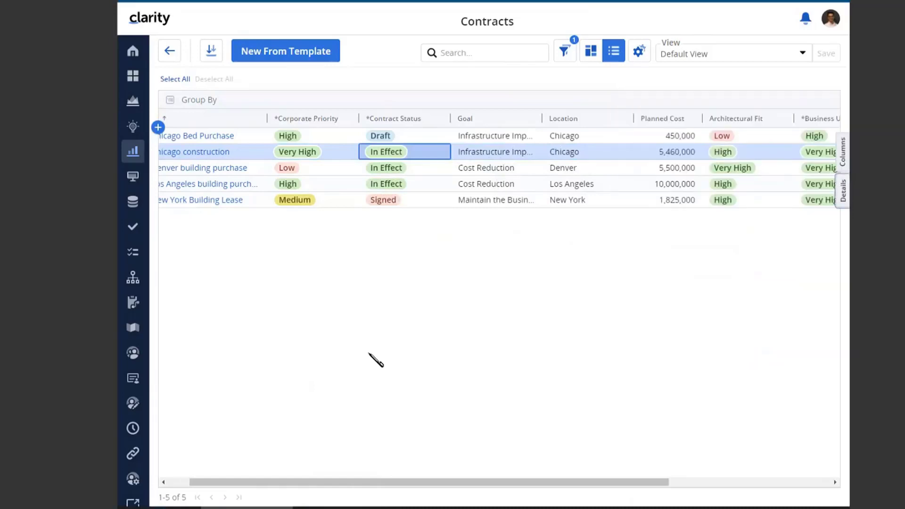
Step: Review the available actions of the active Credit Card Processing Enhancement project and return to the project list
click(134, 108)
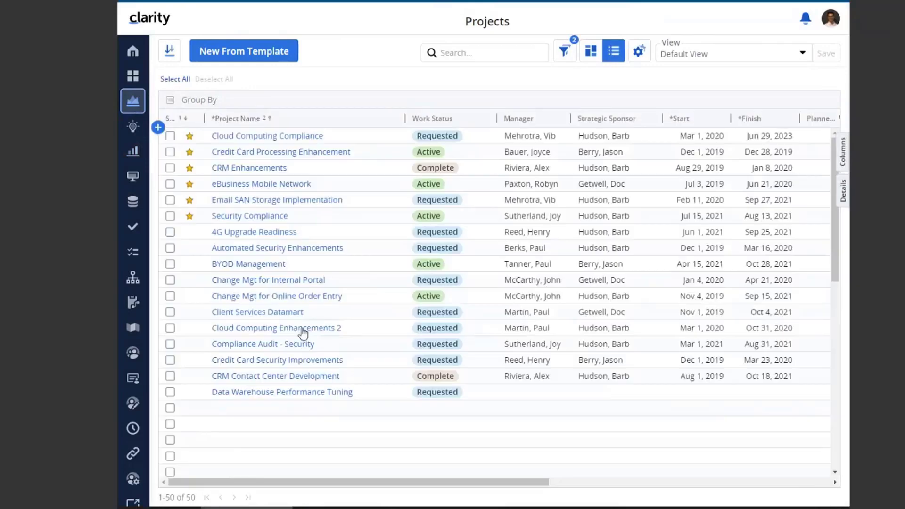
click(325, 159)
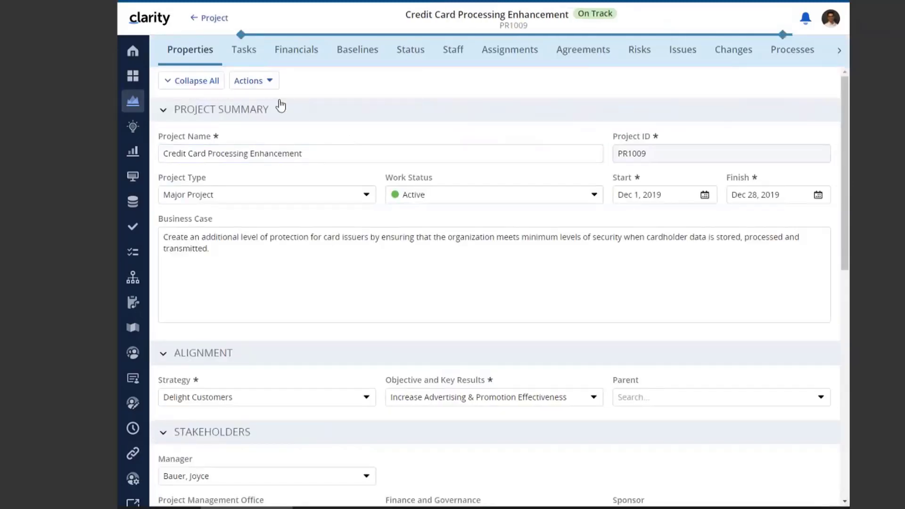
click(270, 83)
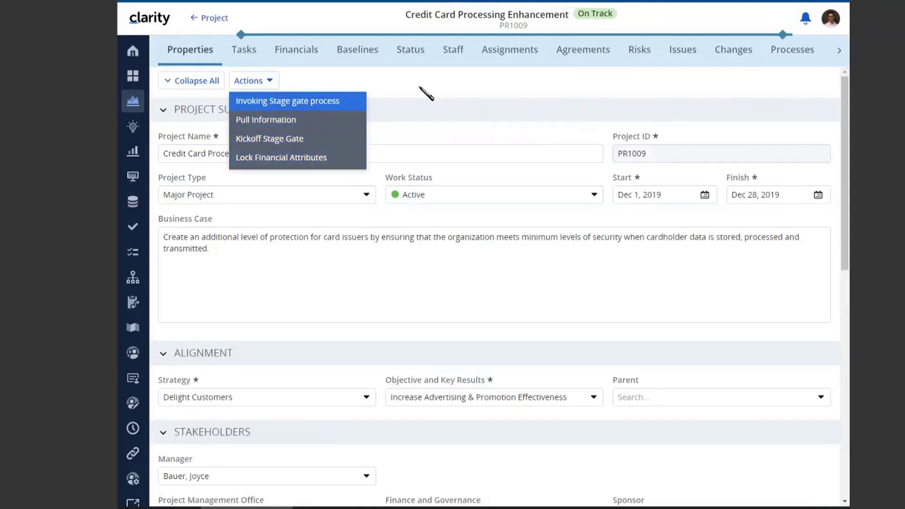
click(212, 17)
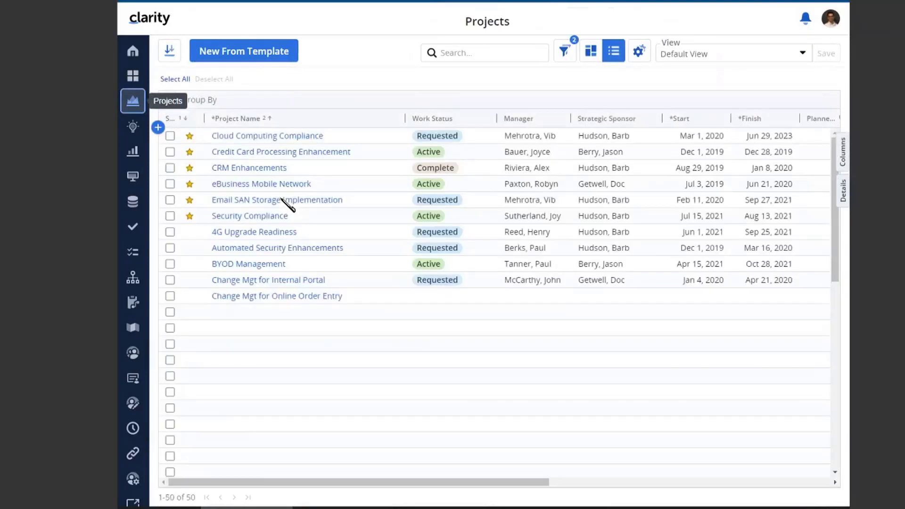
Step: Open the completed CRM Enhancements project to review which actions remain available, and return to the project list
click(256, 172)
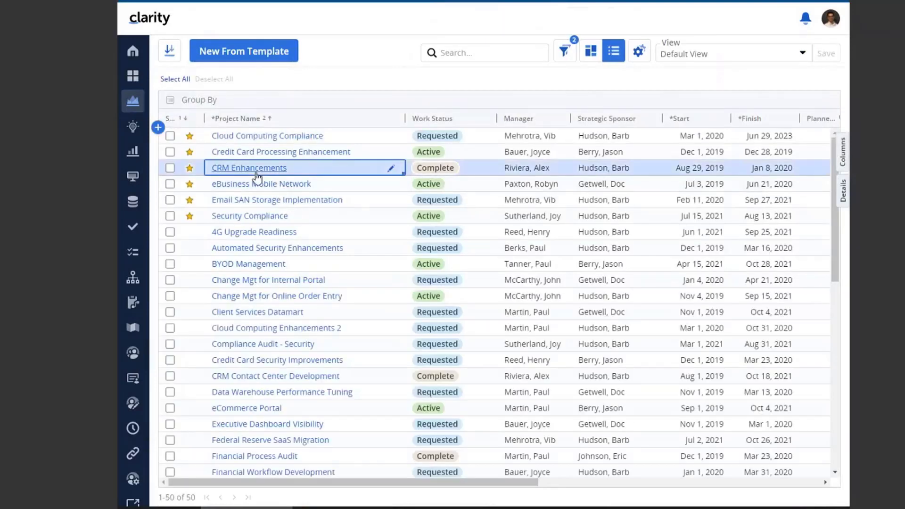
click(256, 174)
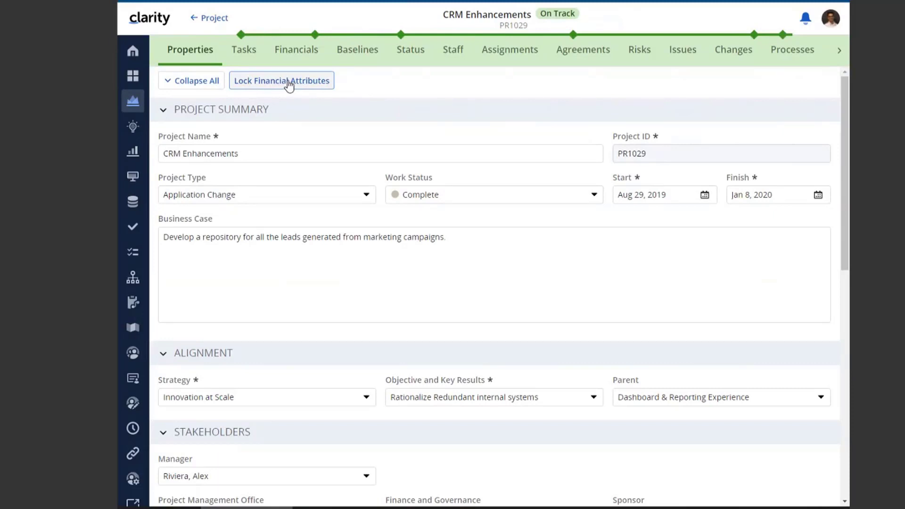
click(214, 19)
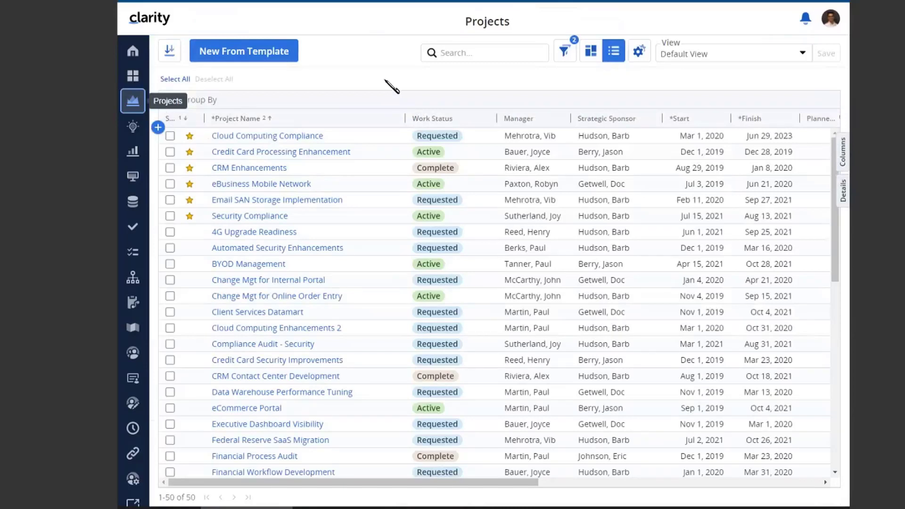
Step: Log out and sign in as a different user with that account's saved username and password
click(832, 26)
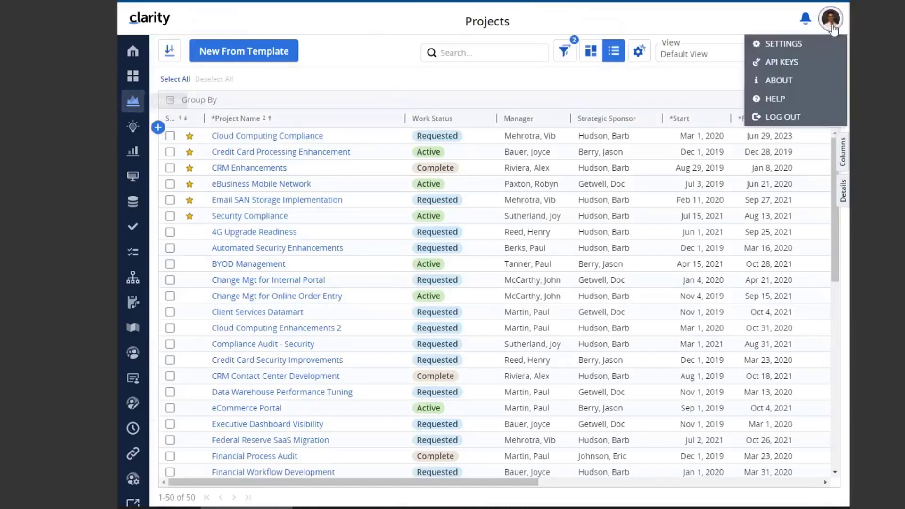
click(791, 116)
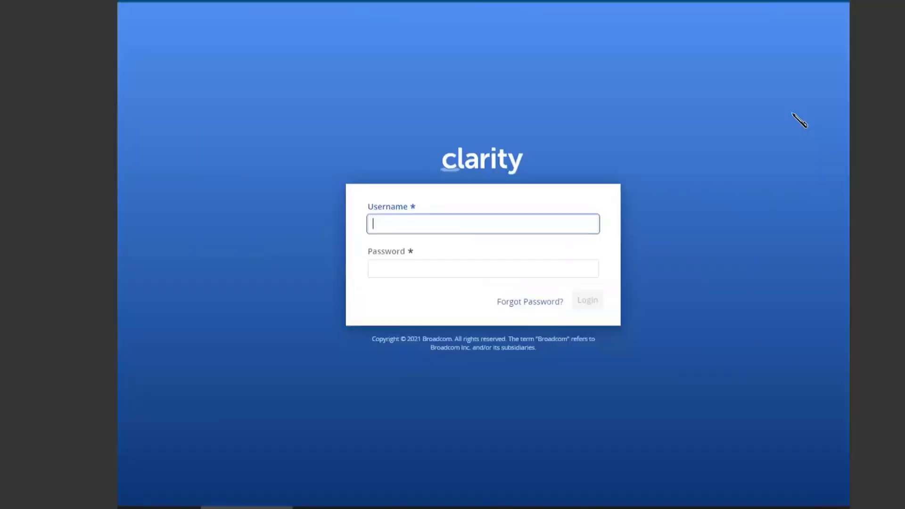
click(412, 226)
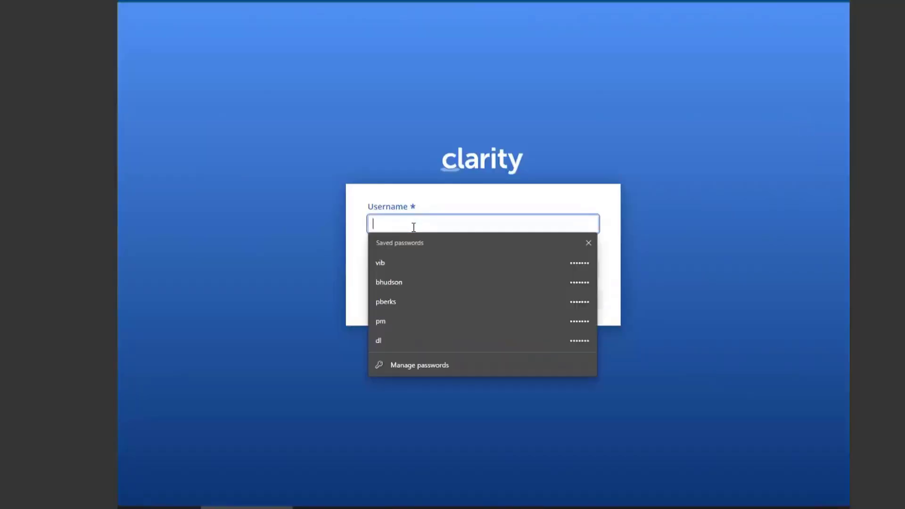
click(414, 350)
click(588, 302)
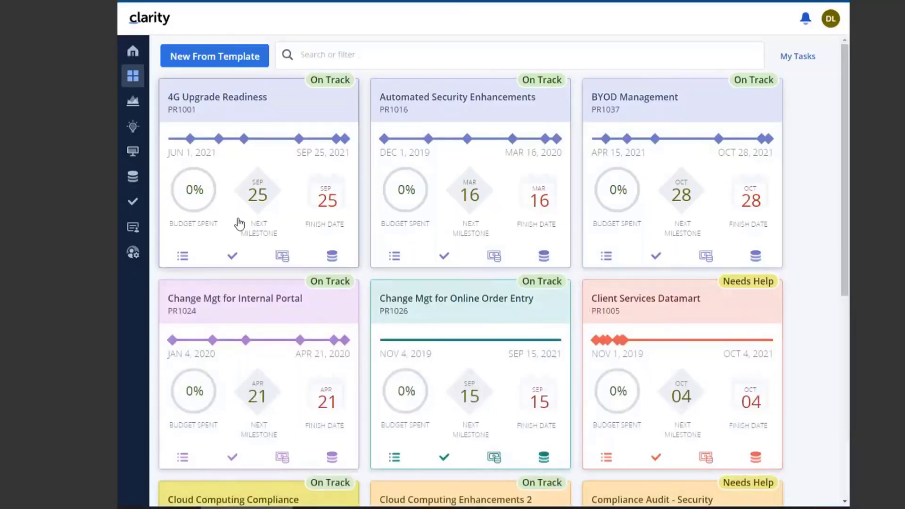
Step: Open the BI Dashboard from the list of pages to review which page modules this user can see
click(134, 157)
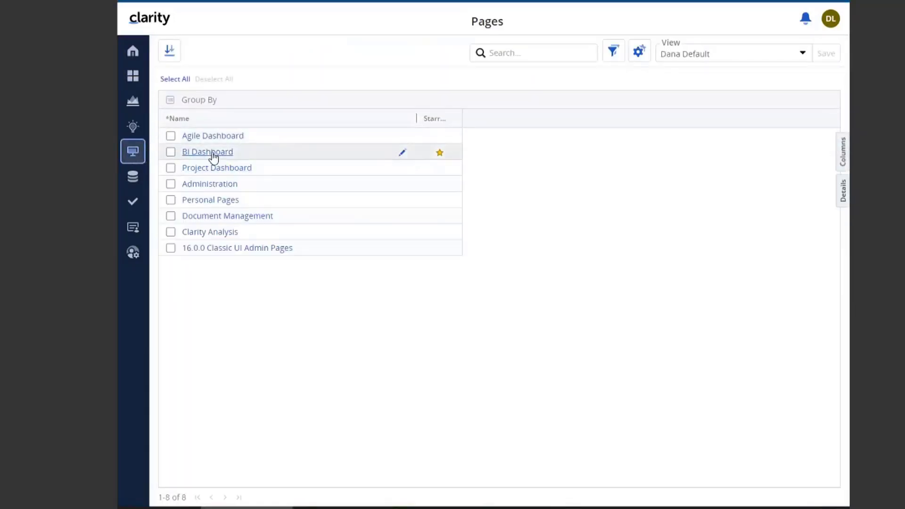
click(213, 156)
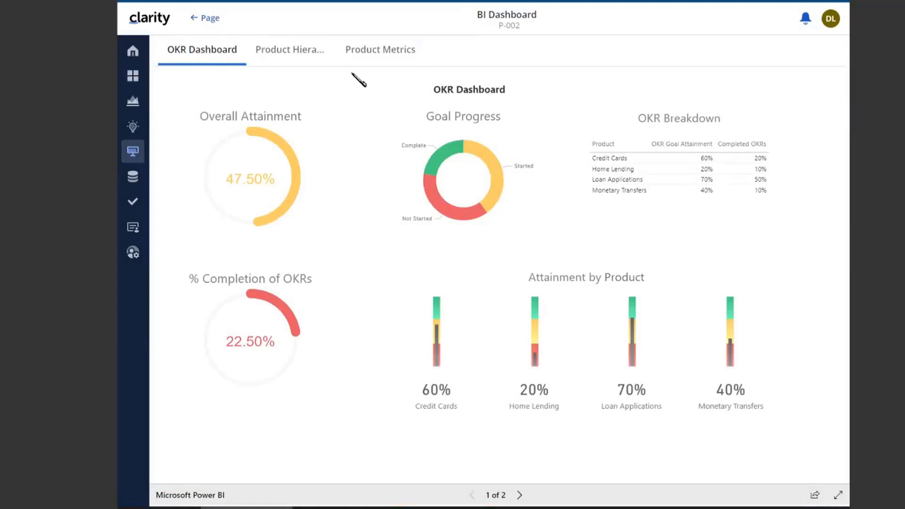
Step: Log out and sign in with the saved pm username and its stored account password
click(828, 29)
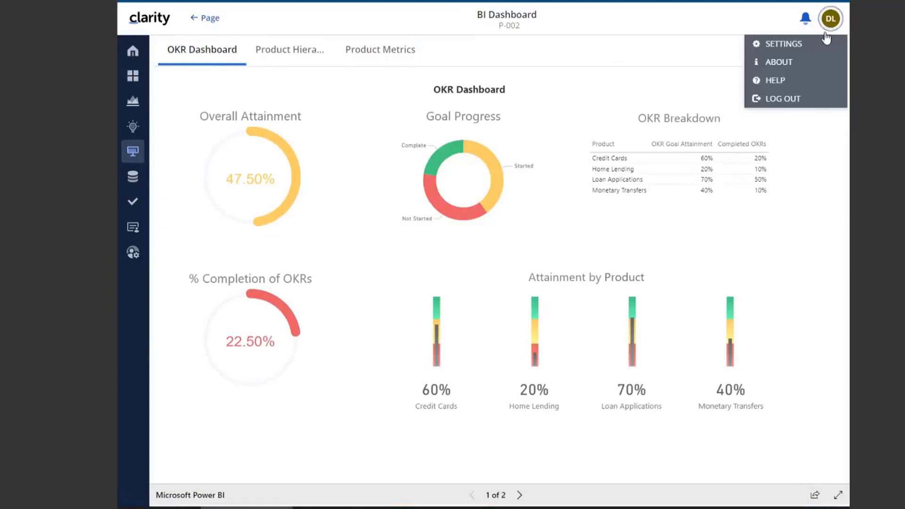
click(805, 100)
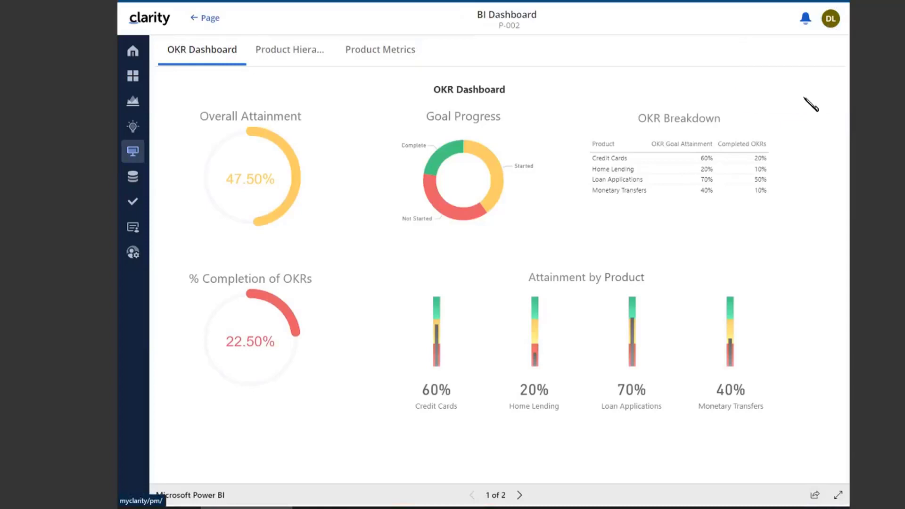
click(494, 229)
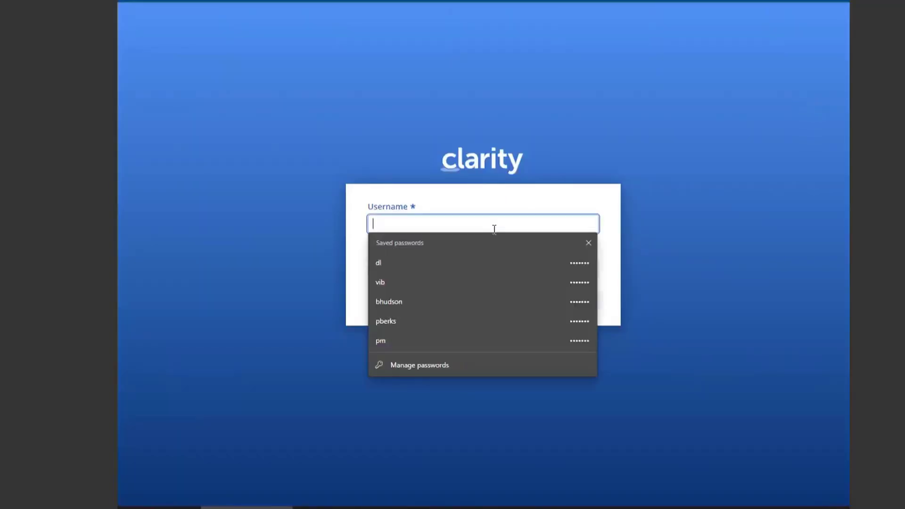
click(443, 343)
click(583, 302)
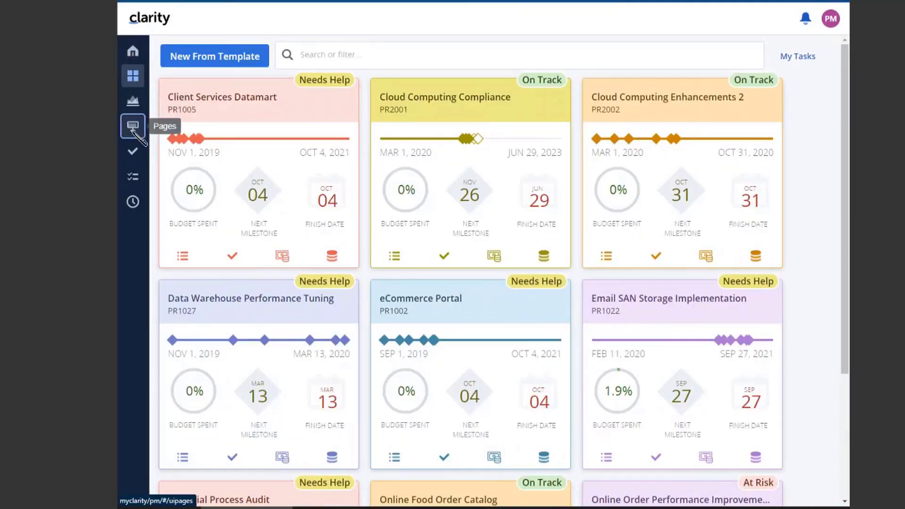
Step: Open the BI Dashboard page as the pm user and compare its modules with those of the previous user
click(132, 124)
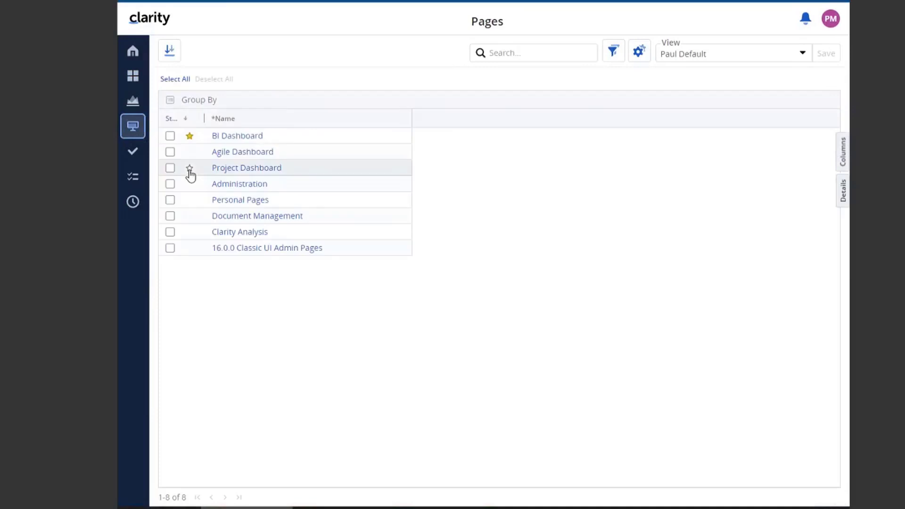
click(247, 141)
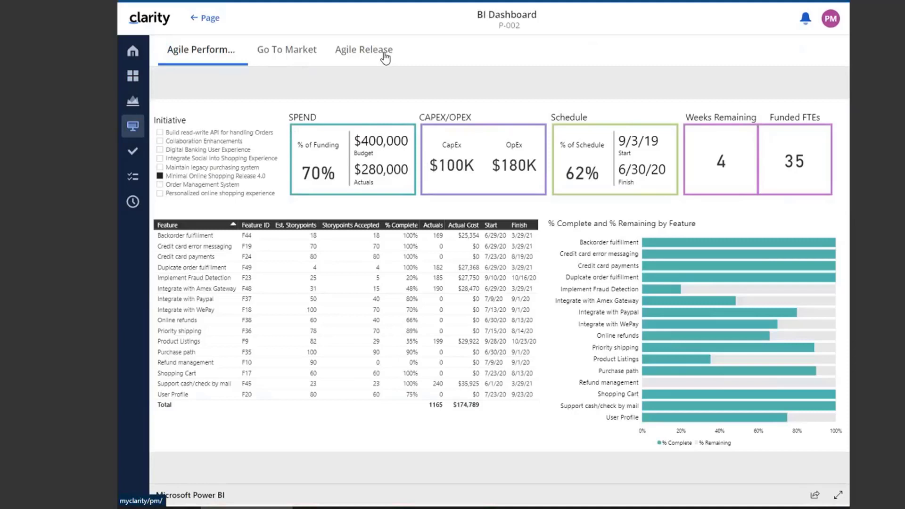
Step: Log out and sign in with the saved vib username and its stored account password
click(831, 21)
click(769, 98)
click(437, 224)
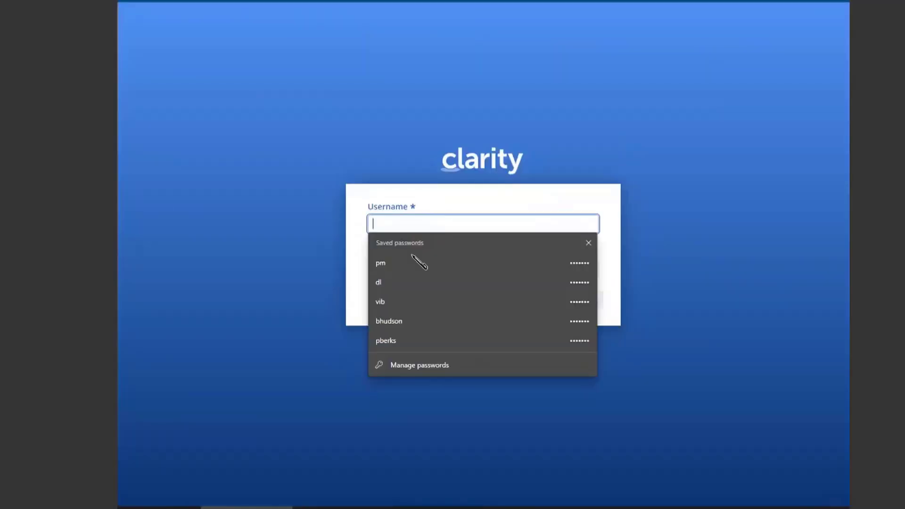
click(424, 302)
click(582, 306)
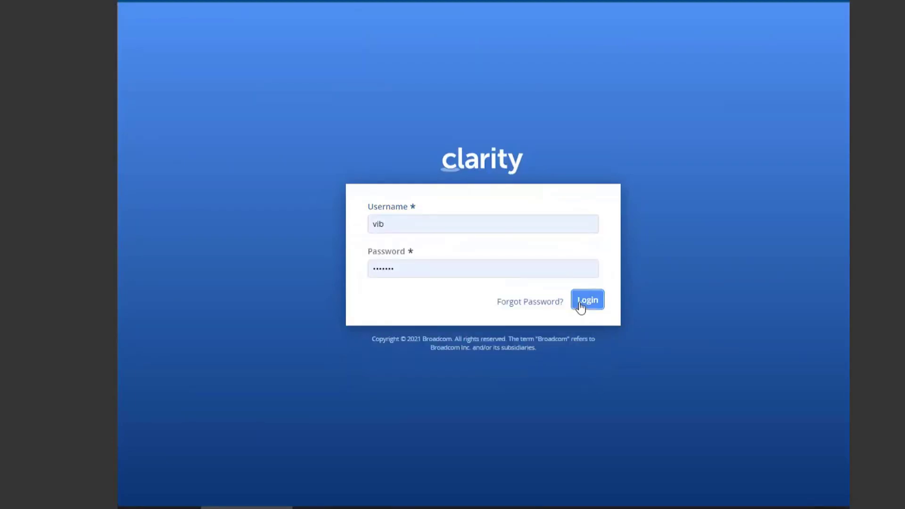